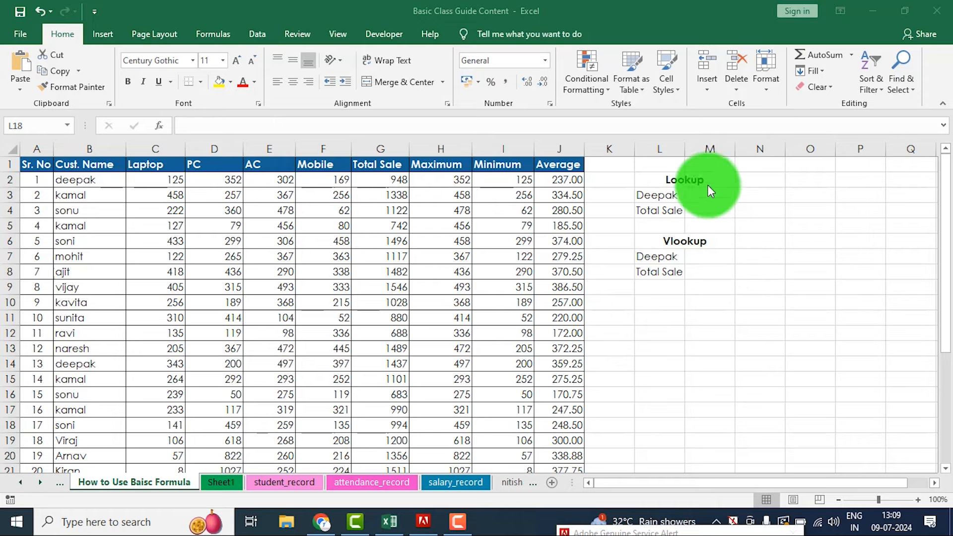
Examine the Total Sale, Maximum, Minimum and Average columns of the sales table
click(690, 179)
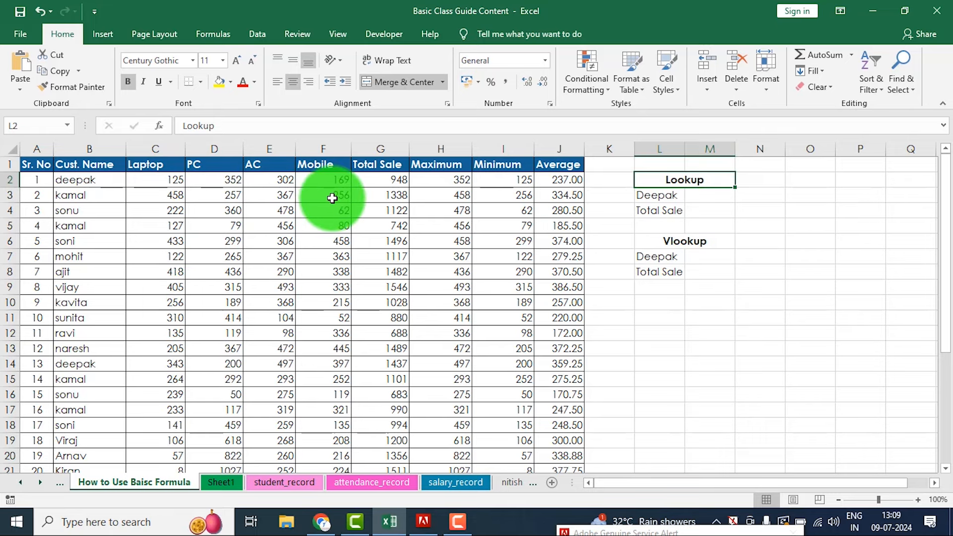
drag(383, 178, 383, 349)
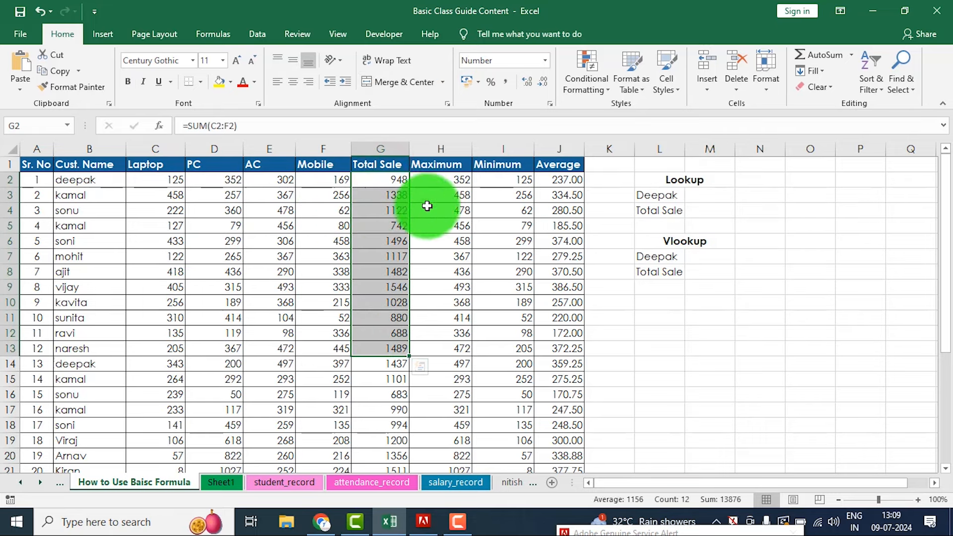
drag(434, 181, 441, 333)
click(495, 184)
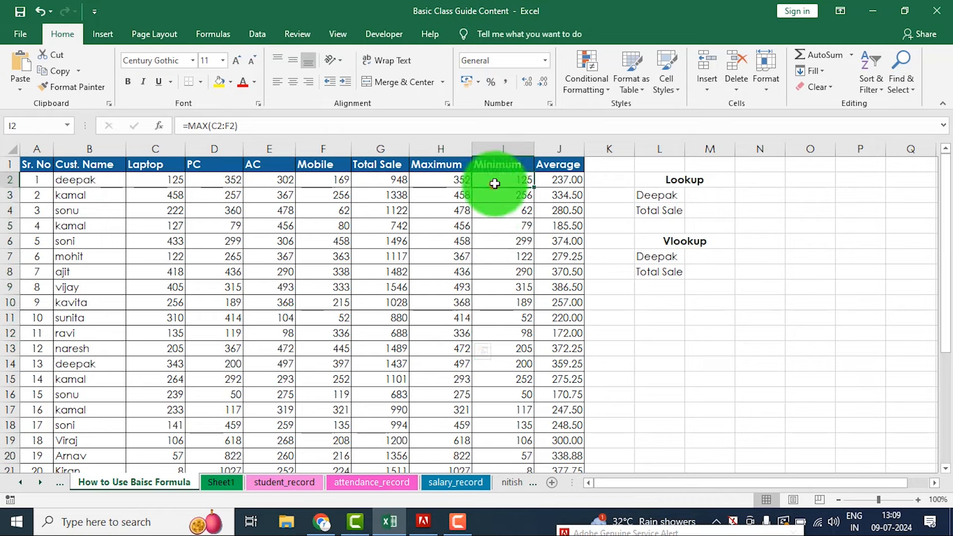
drag(495, 184, 526, 383)
drag(565, 181, 577, 376)
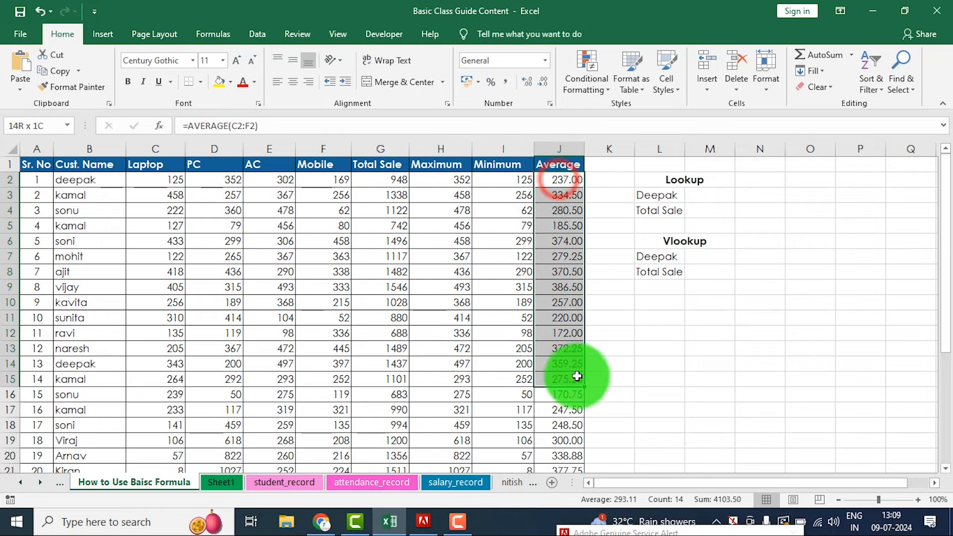
Examine the Lookup and Vlookup blocks in columns L and M and the Cust. Name column they refer to
click(708, 196)
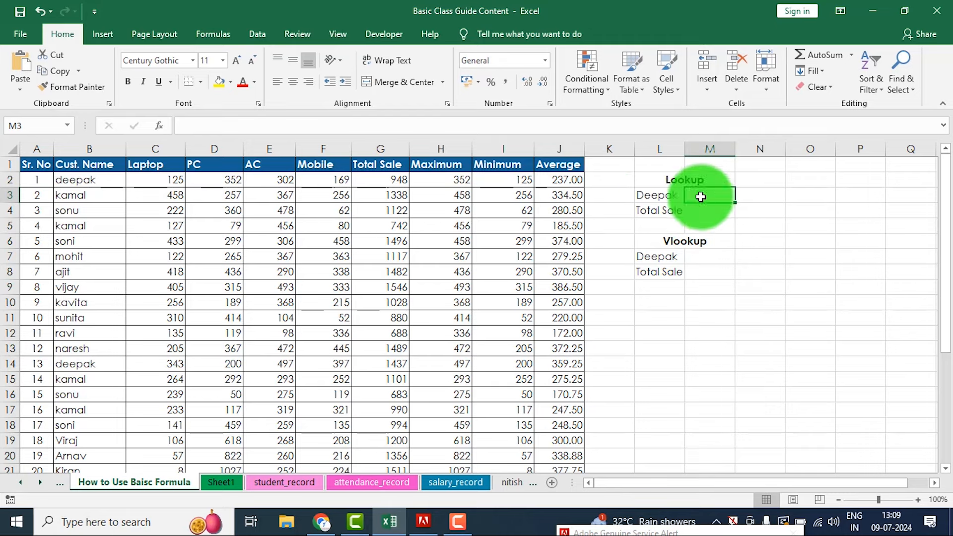
click(649, 209)
click(696, 193)
click(653, 200)
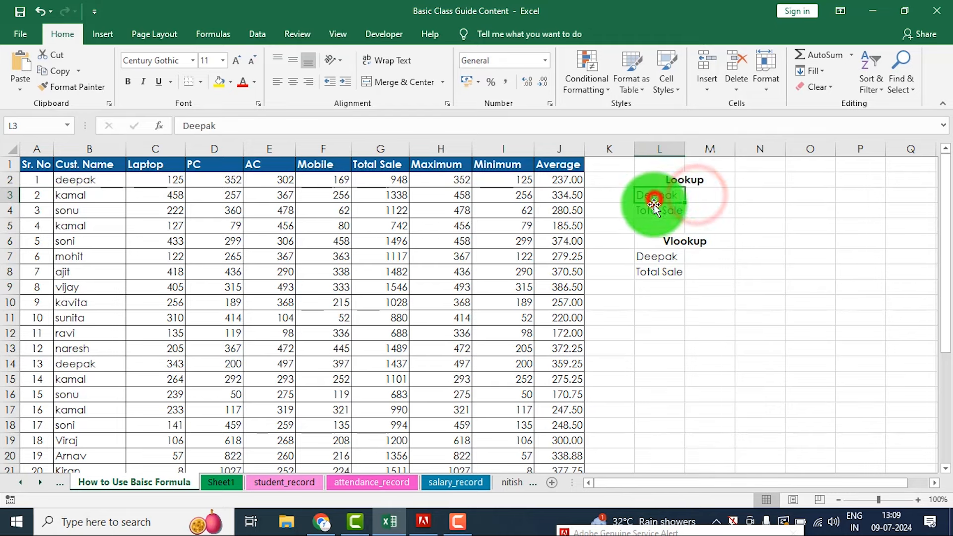
click(702, 192)
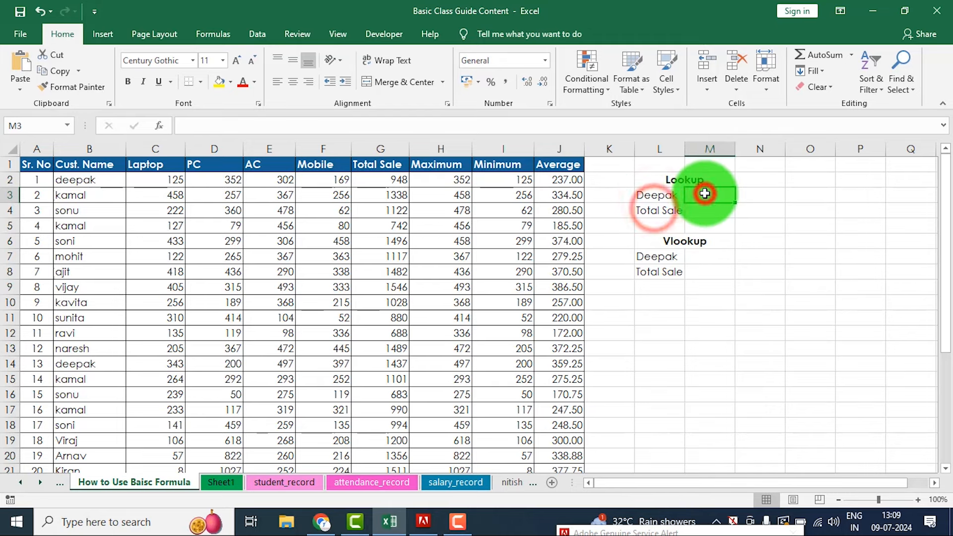
click(673, 180)
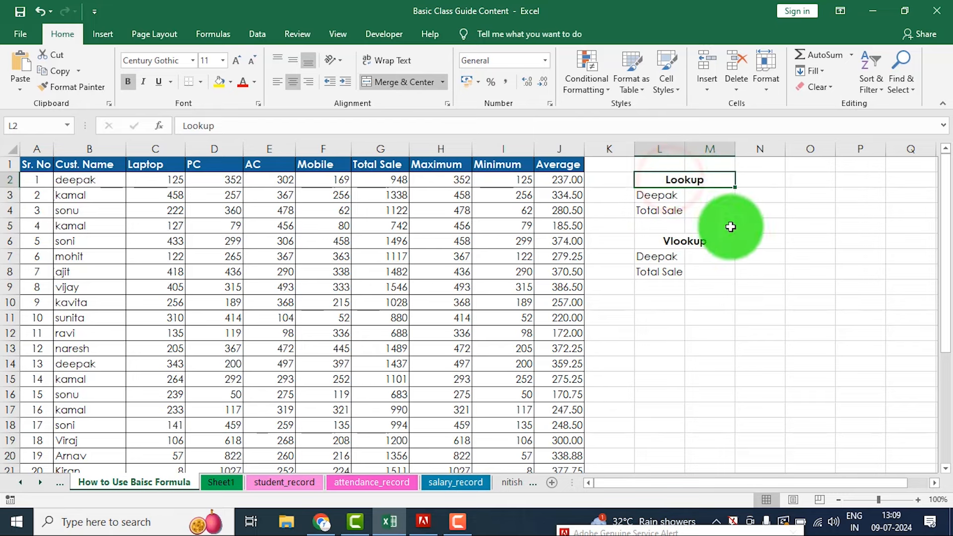
click(678, 241)
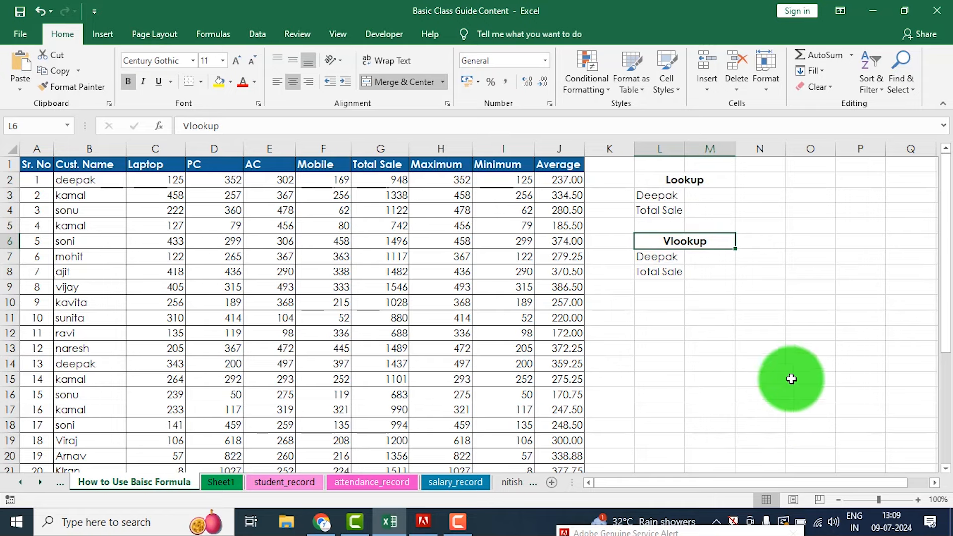
click(684, 185)
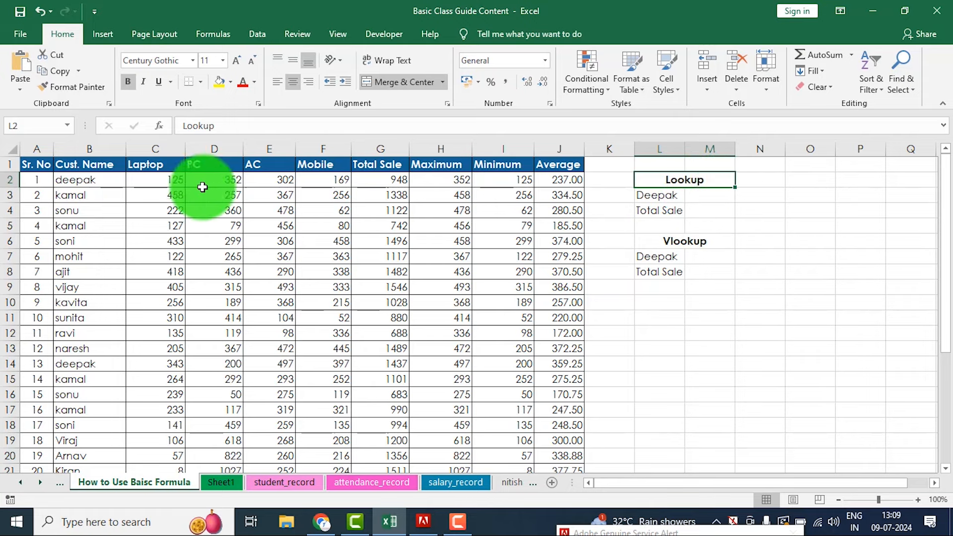
drag(78, 178, 79, 453)
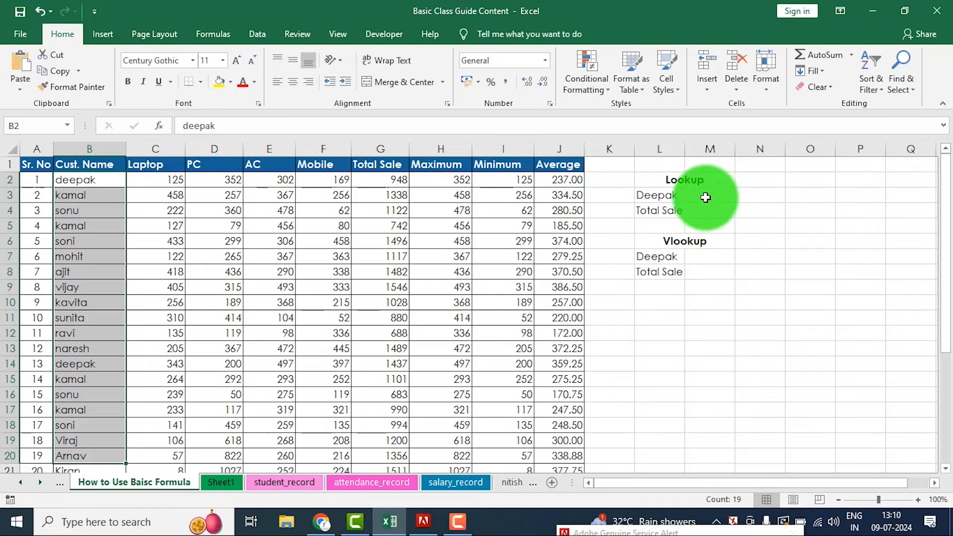
click(706, 198)
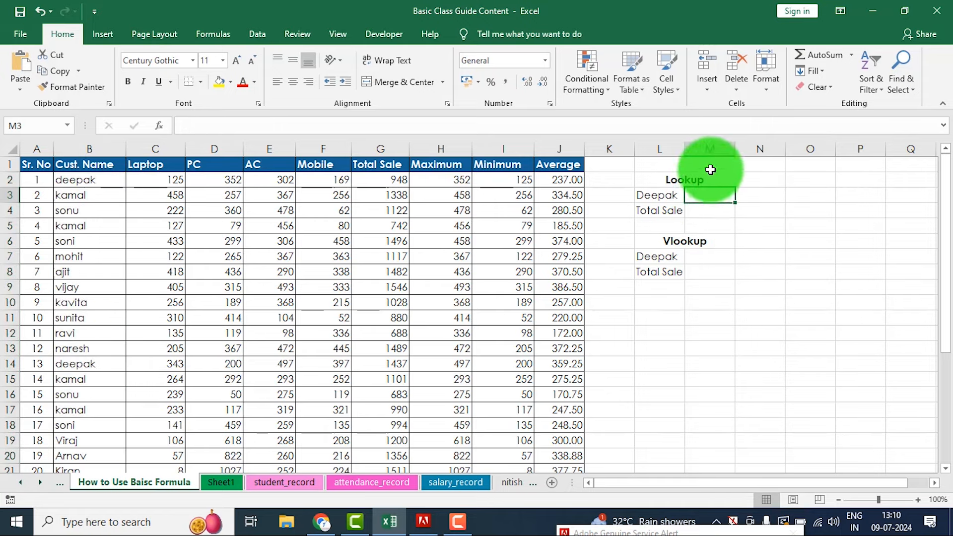
click(702, 193)
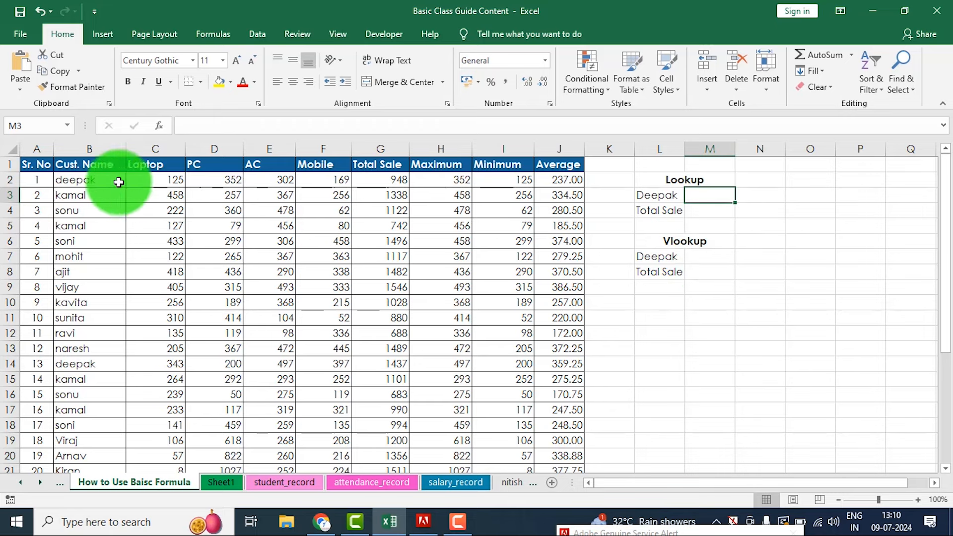
Sort the whole table A to Z by Cust. Name, expanding the selection, and capitalize the customer name in B2
click(76, 181)
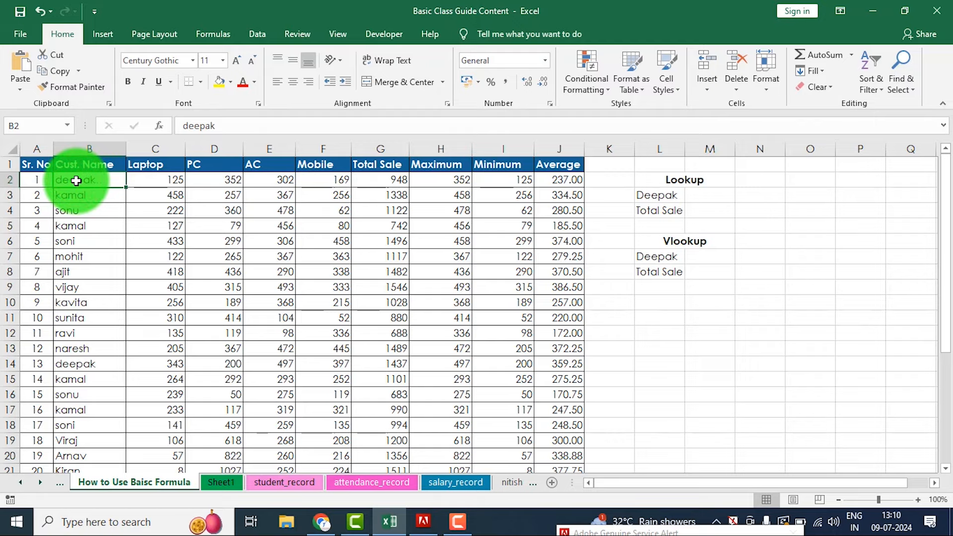
drag(76, 180, 75, 442)
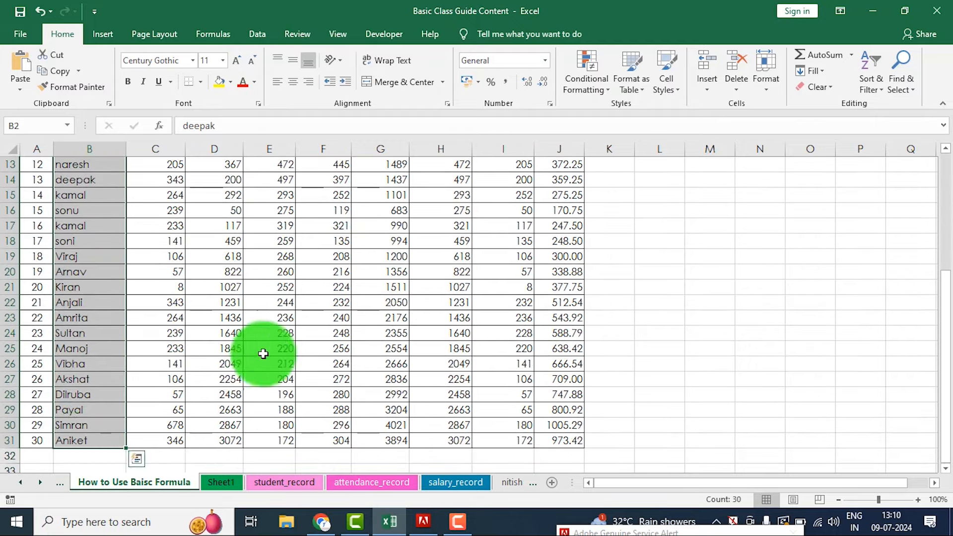
scroll(268, 347, up, 4)
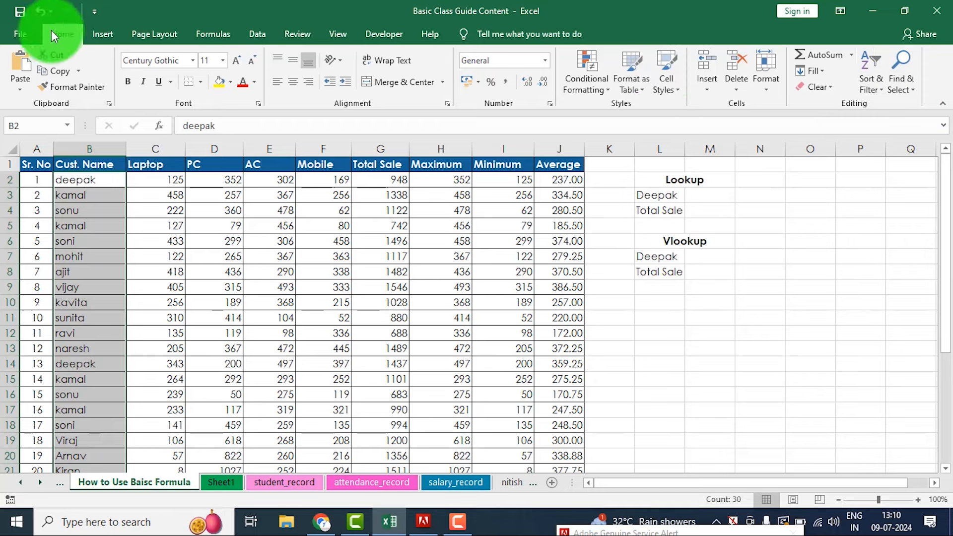
click(866, 89)
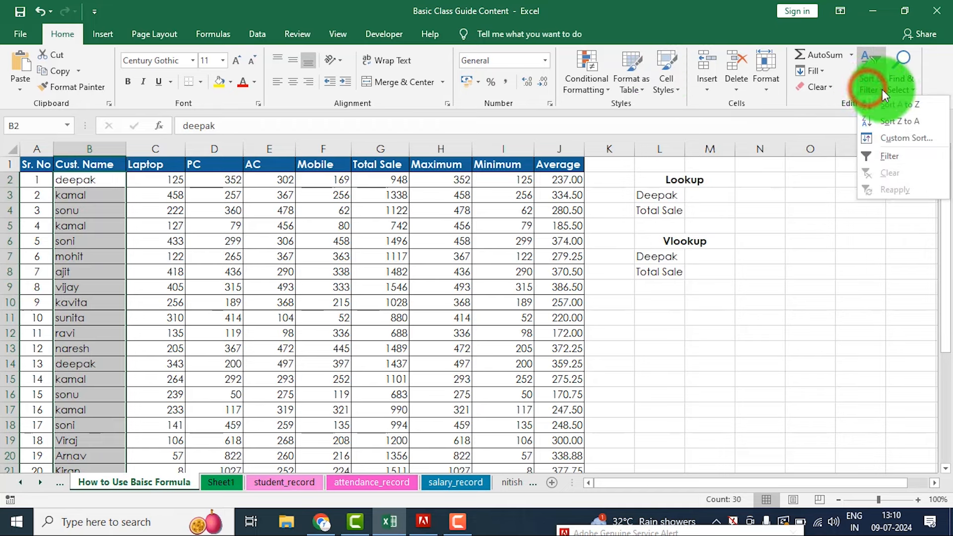
click(902, 105)
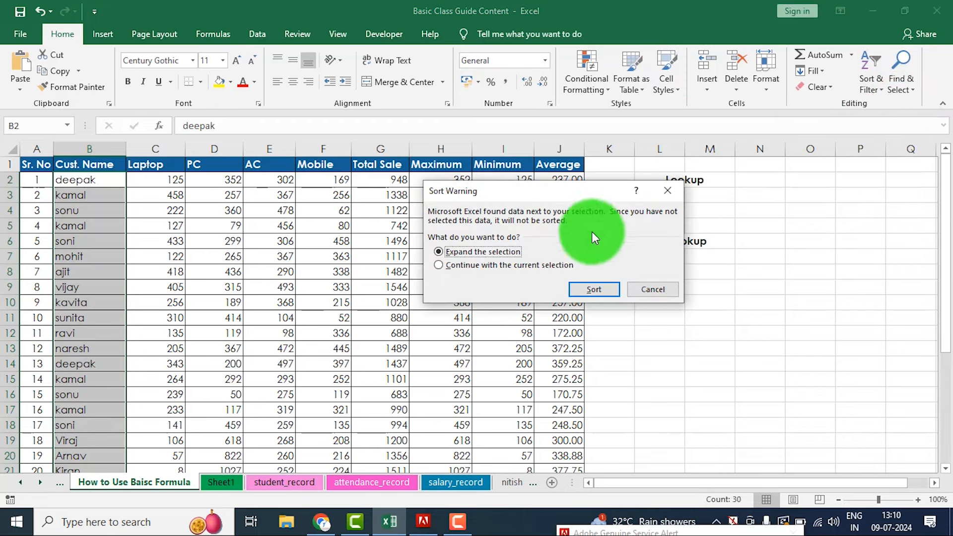
click(597, 290)
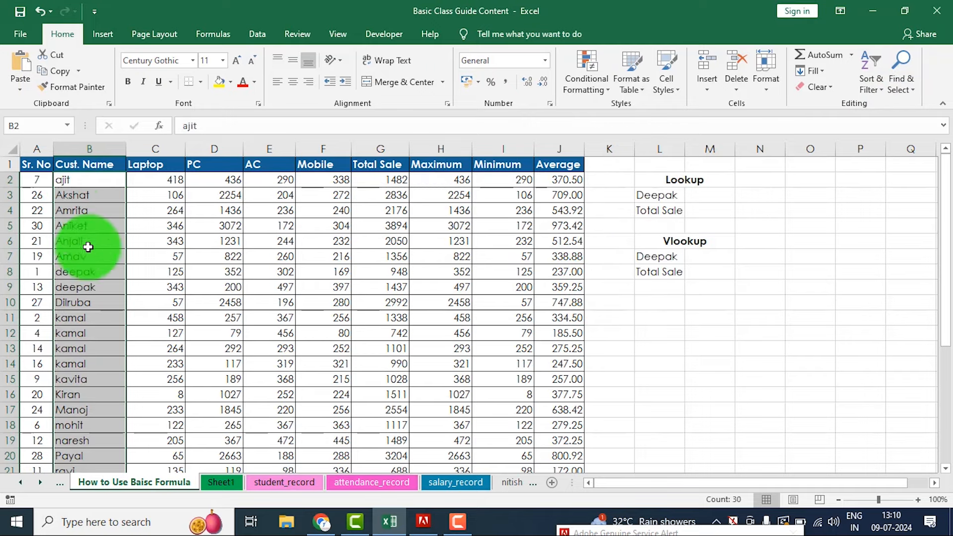
double_click(63, 180)
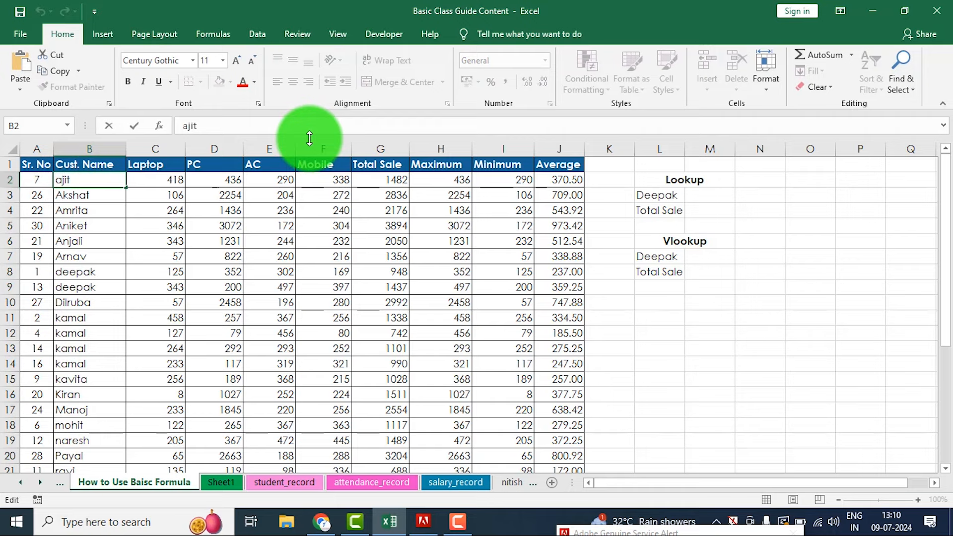
key(Return)
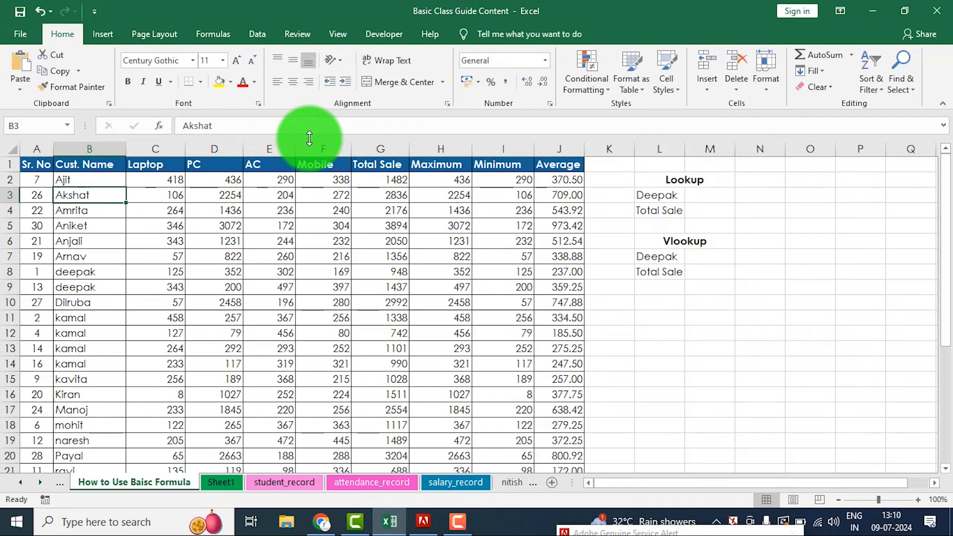
click(655, 197)
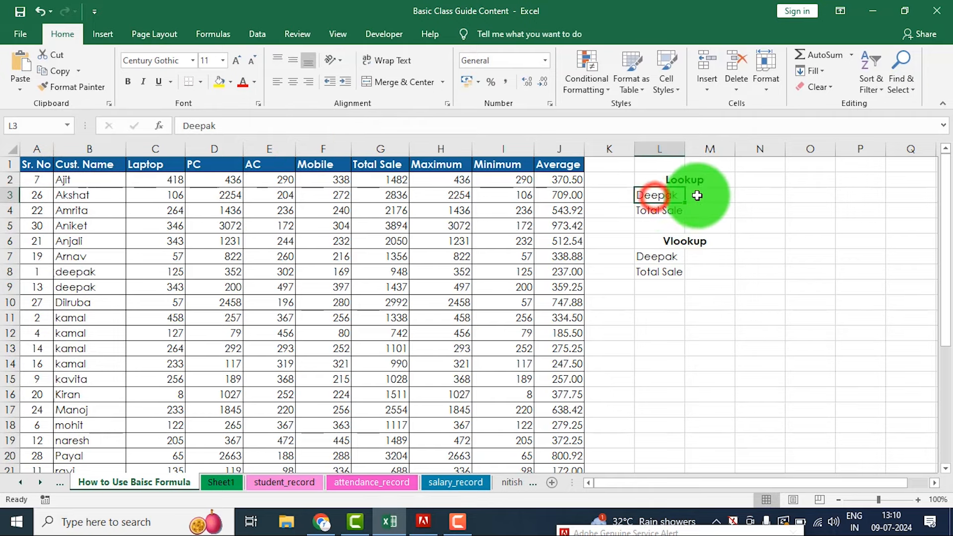
click(704, 195)
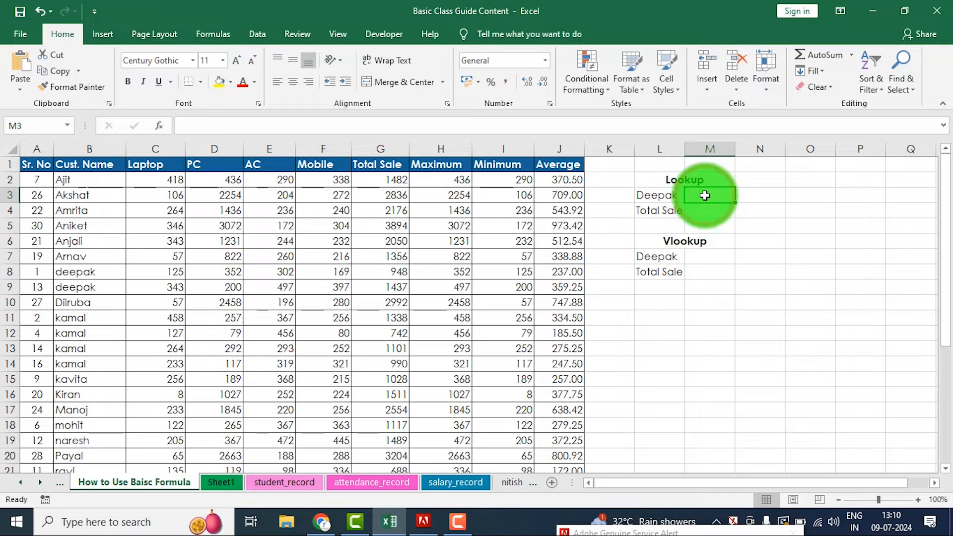
text(=vlo)
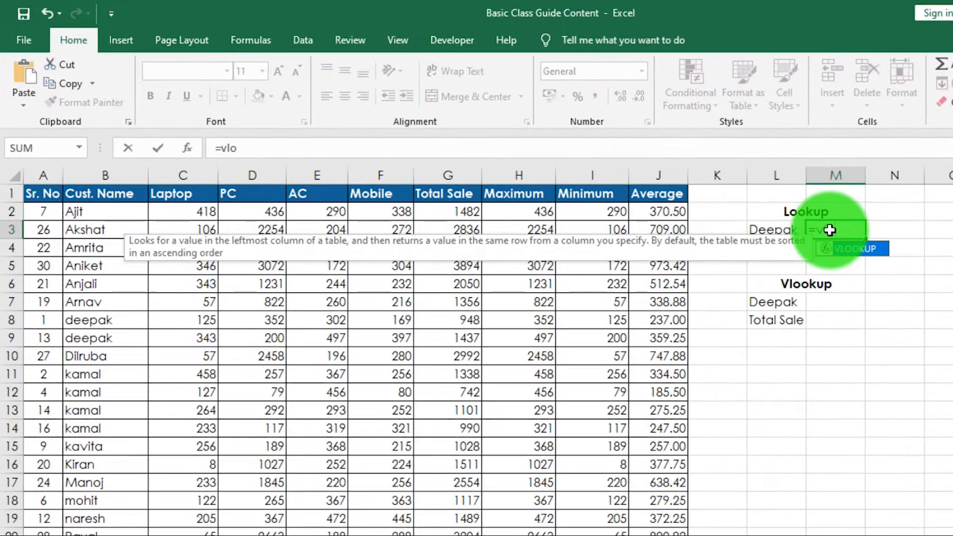
key(Tab)
key(BackSpace)
key(BackSpace)
key(BackSpace)
key(BackSpace)
key(BackSpace)
key(BackSpace)
key(BackSpace)
key(BackSpace)
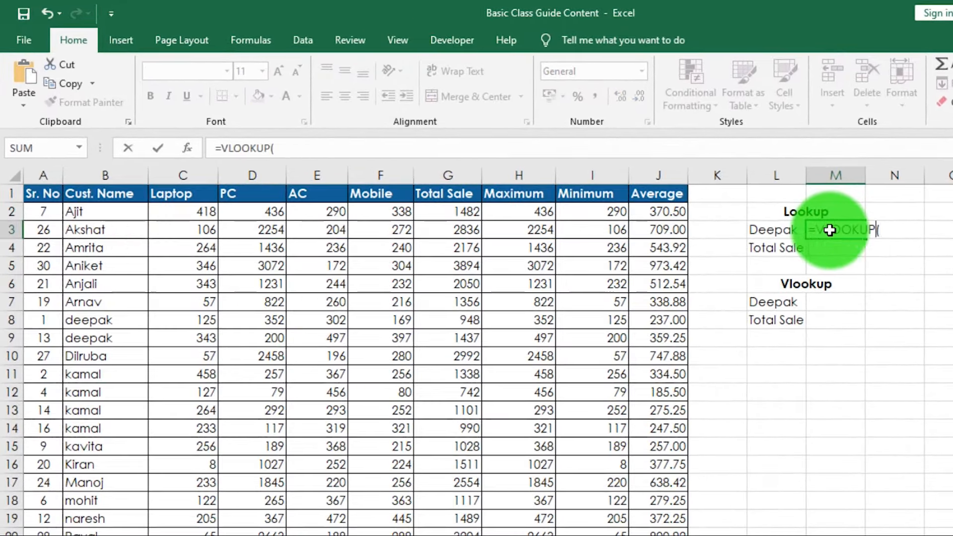
Enter =LOOKUP(L3,B1:B31,G1:G31) in M3 to return the Total Sale for the customer named in L3
text(loo)
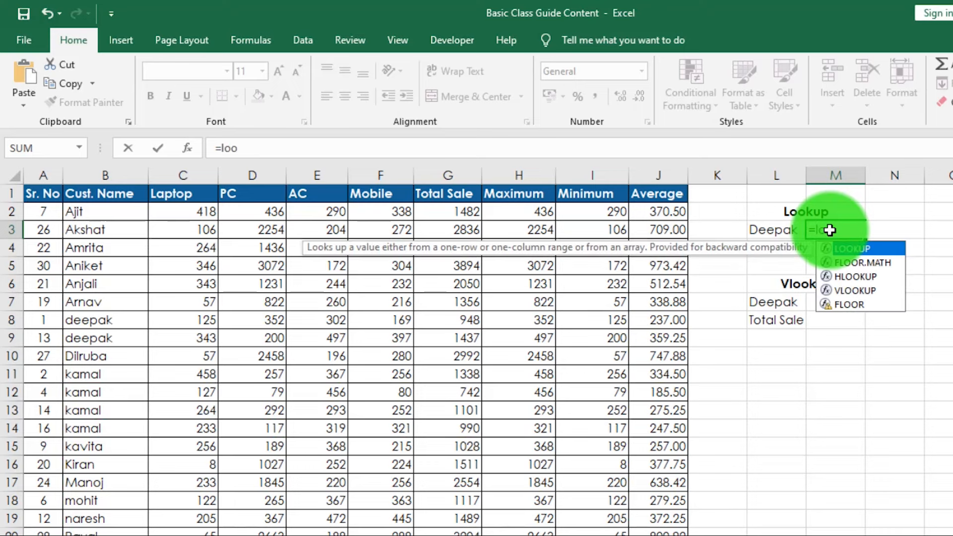
key(Tab)
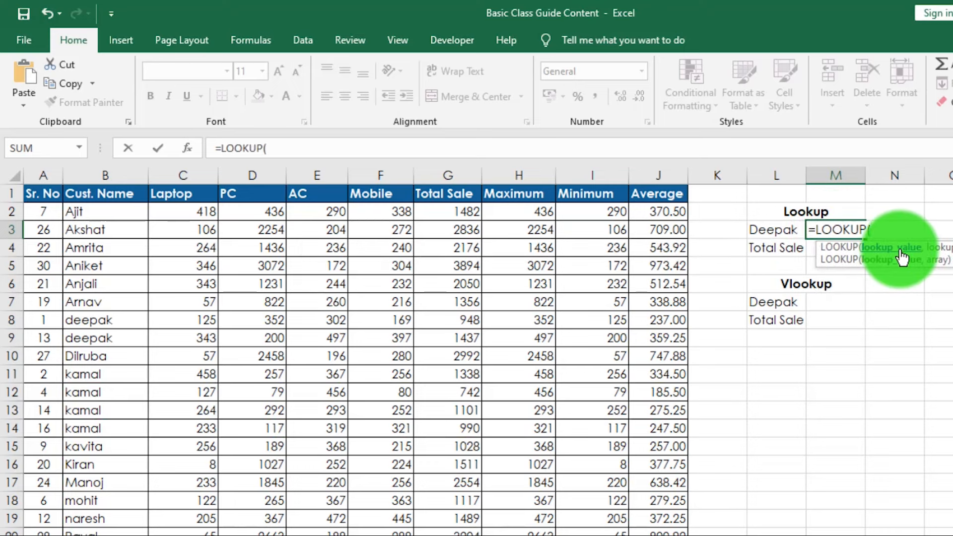
click(776, 231)
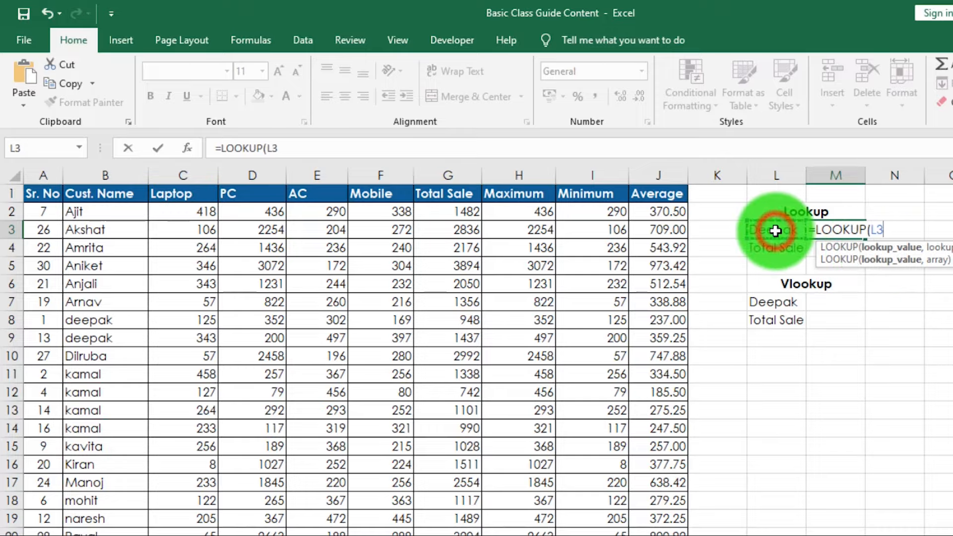
text(,)
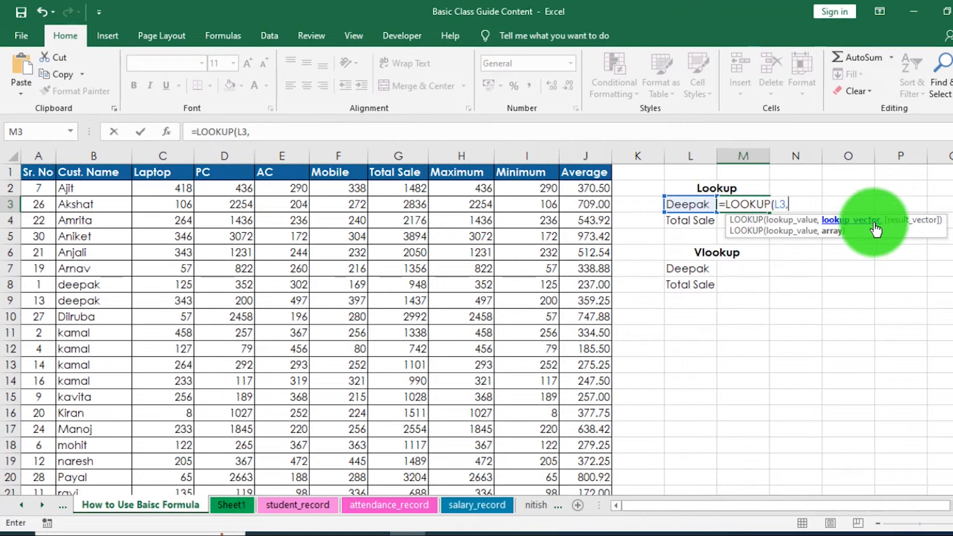
click(85, 173)
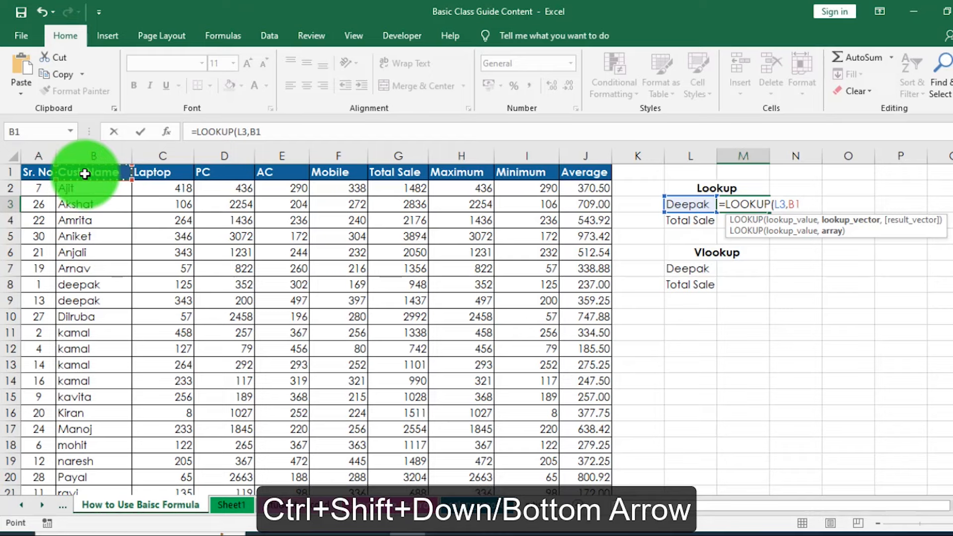
key(ctrl+shift+Down)
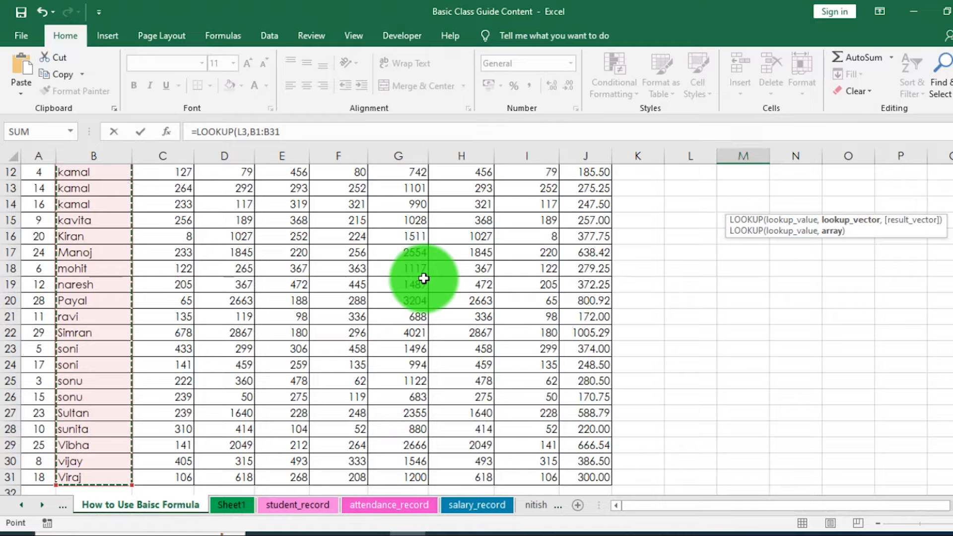
scroll(424, 279, up, 4)
text(,)
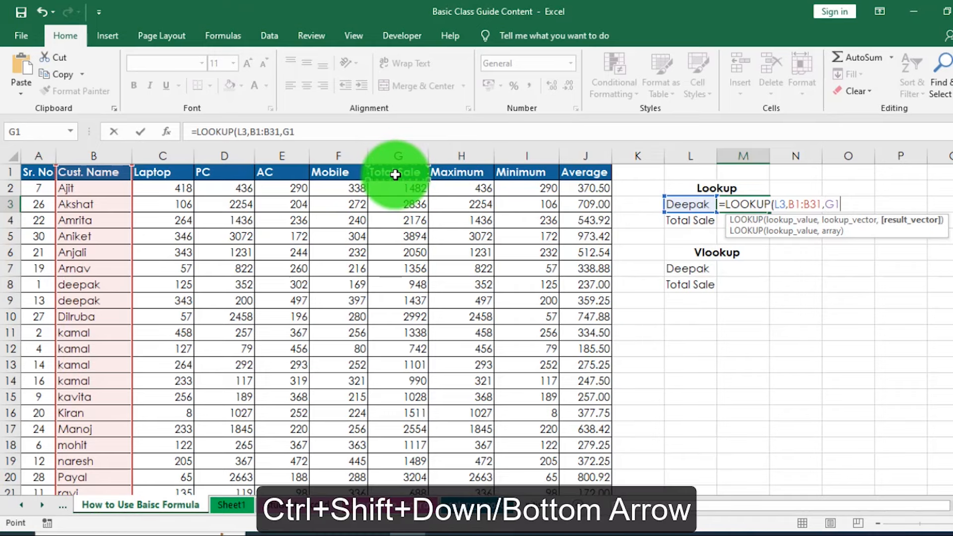
key(ctrl+shift+Down)
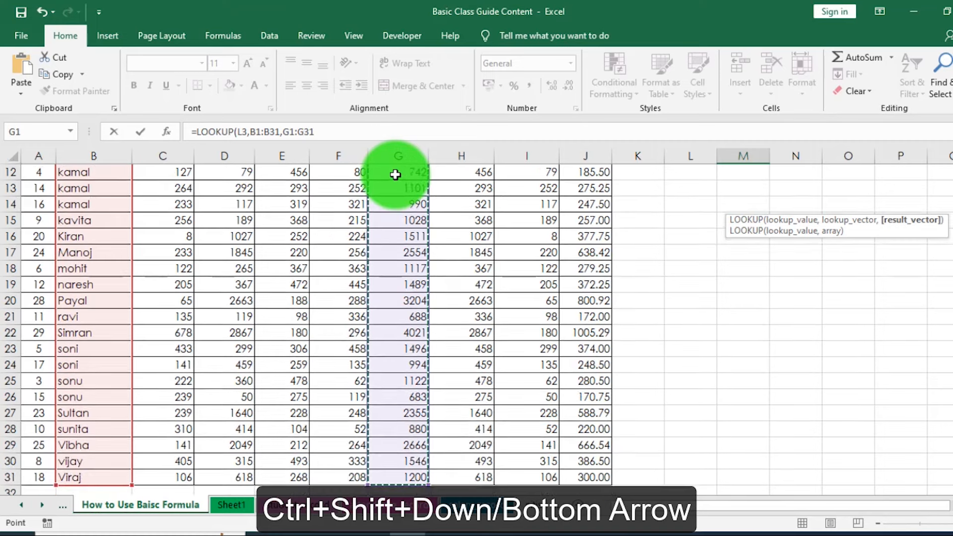
key(ctrl+BackSpace)
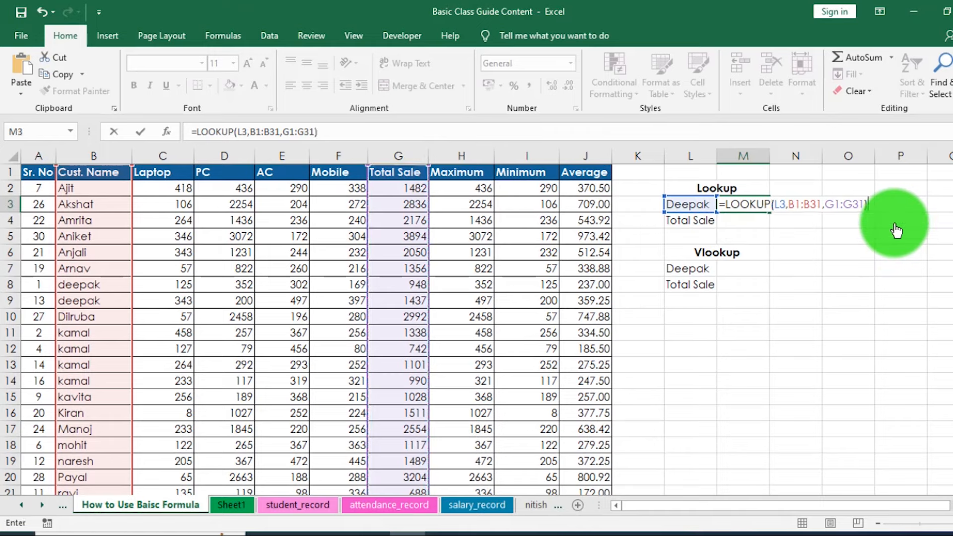
key(Return)
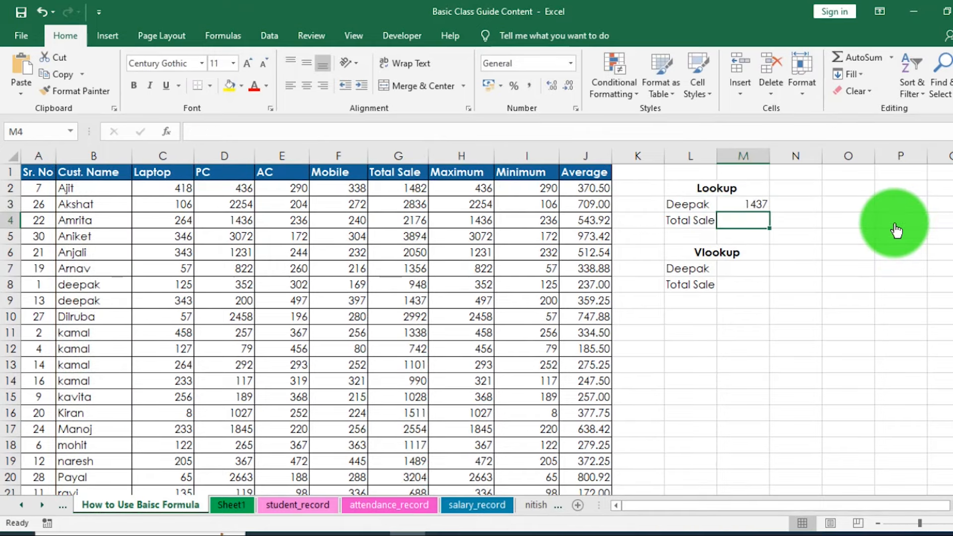
Clear the sales data from B8:J8, the first of the two rows with the duplicated customer name in rows 8 and 9
click(692, 204)
click(750, 204)
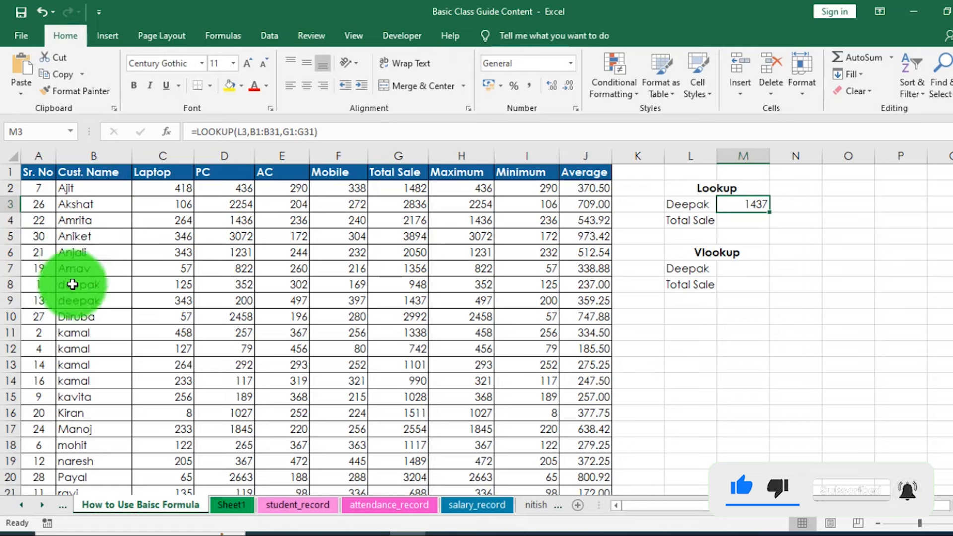
click(82, 285)
drag(85, 285, 141, 283)
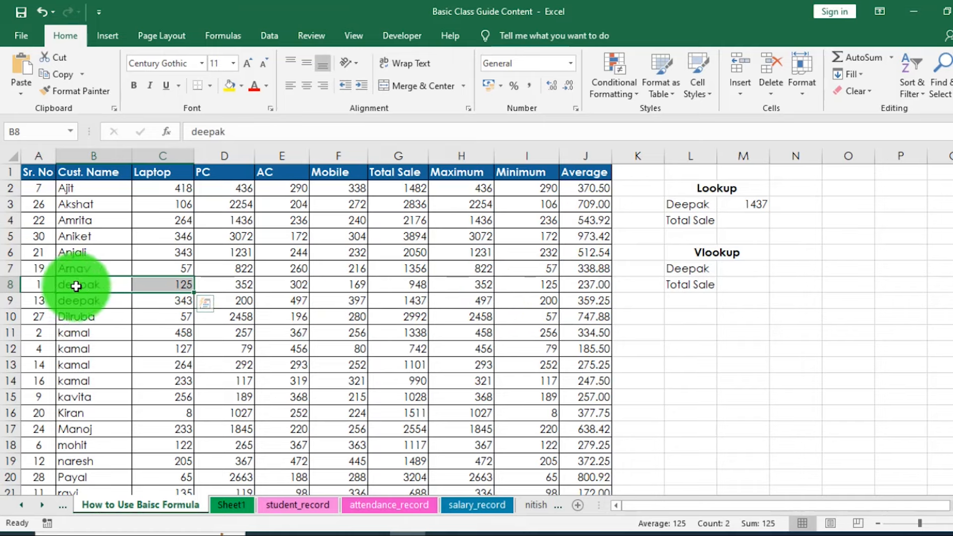
drag(79, 283, 589, 282)
key(Delete)
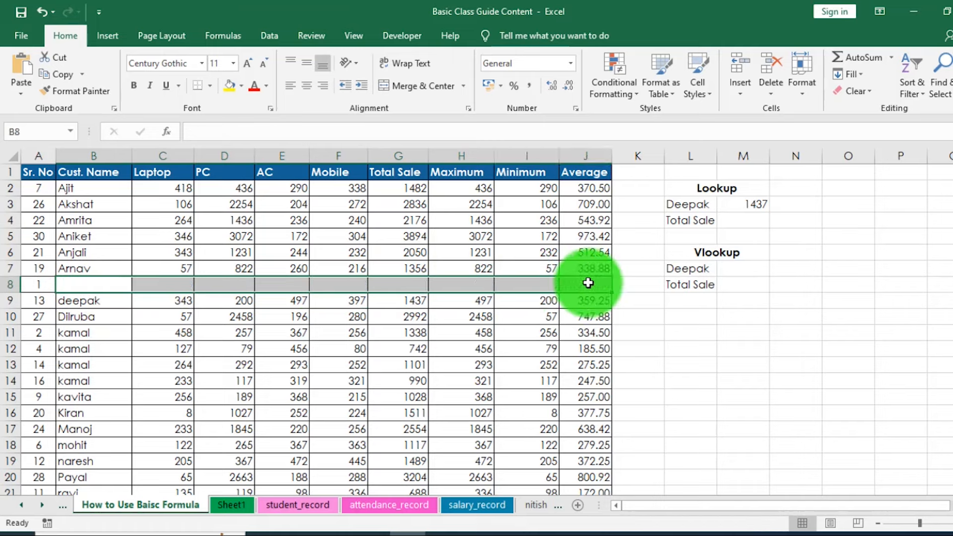
Renumber the Sr. No column by entering 1 in A2 and 2 in A3 and filling the series down the table
click(35, 190)
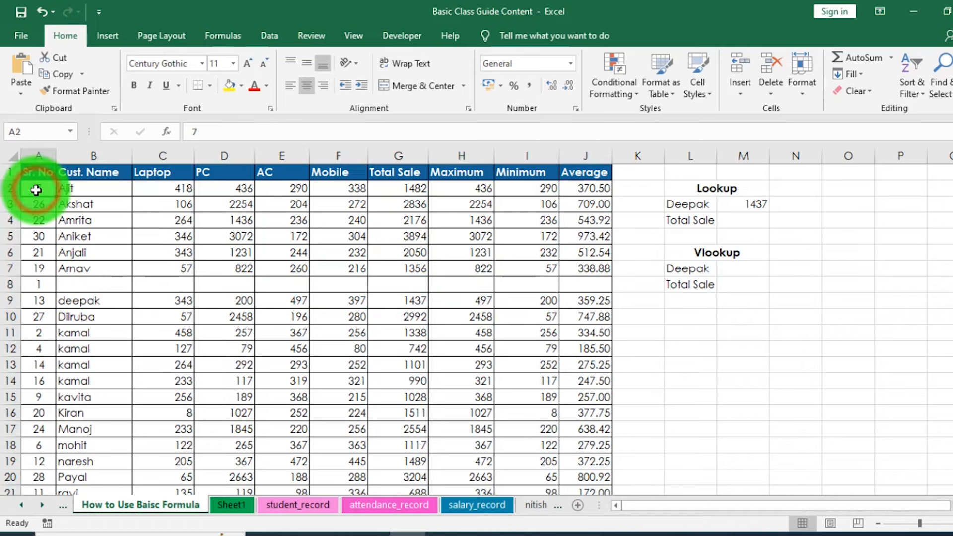
text(1)
key(Return)
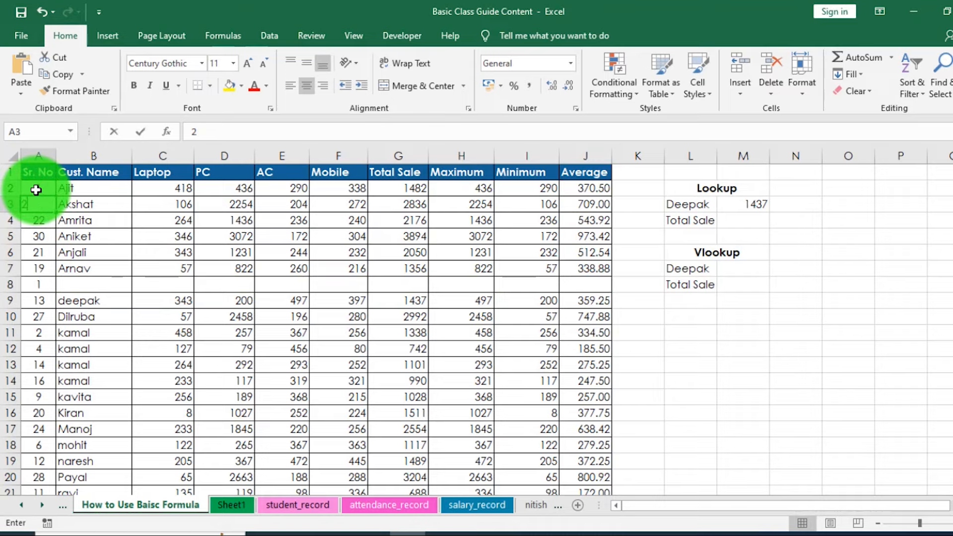
text(2)
drag(35, 190, 40, 205)
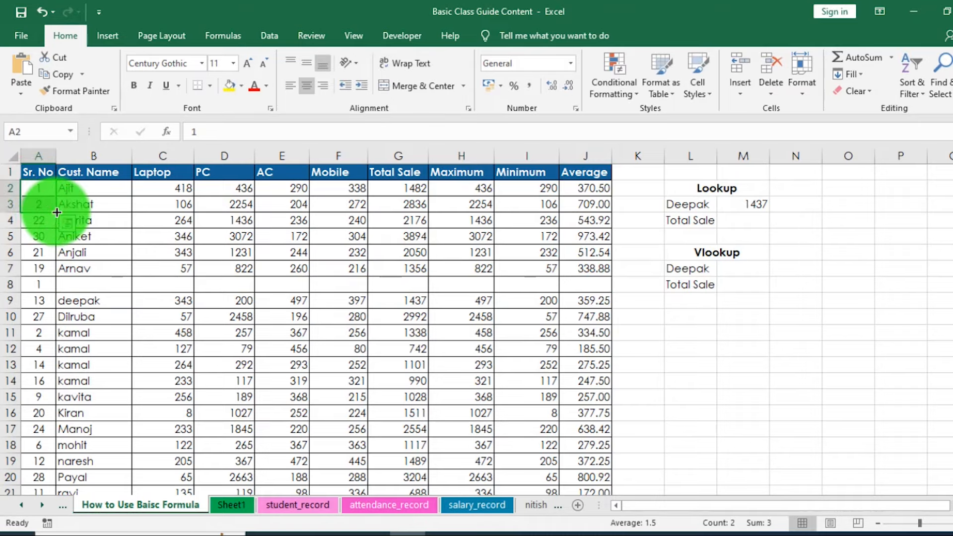
double_click(56, 212)
scroll(64, 298, down, 5)
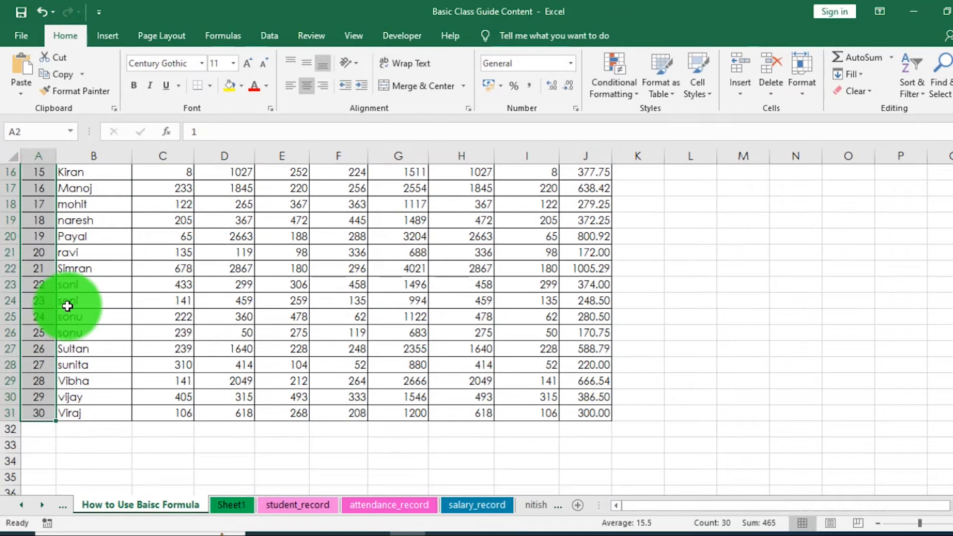
scroll(67, 307, up, 5)
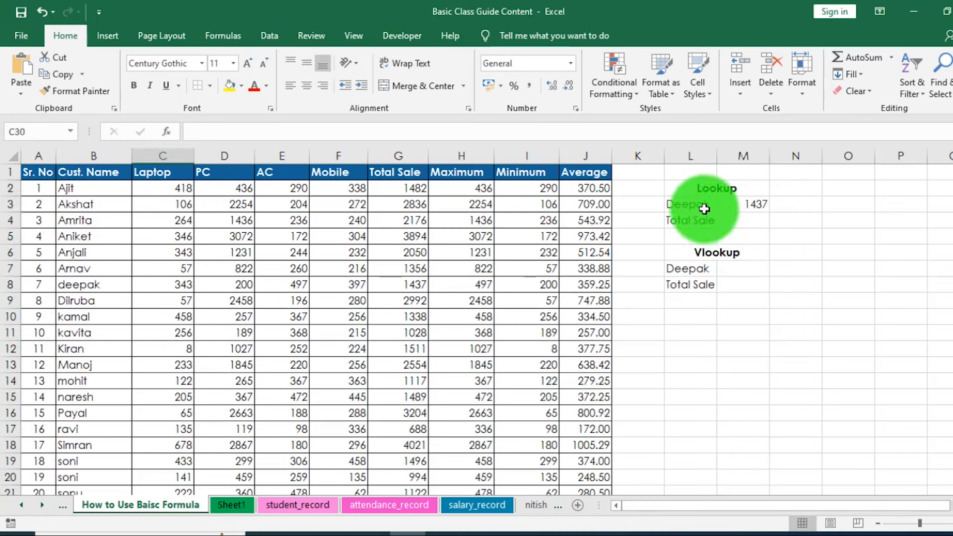
Replace the lookup name in L3 with the customer name from B6 and check the LOOKUP formula in M3
click(702, 208)
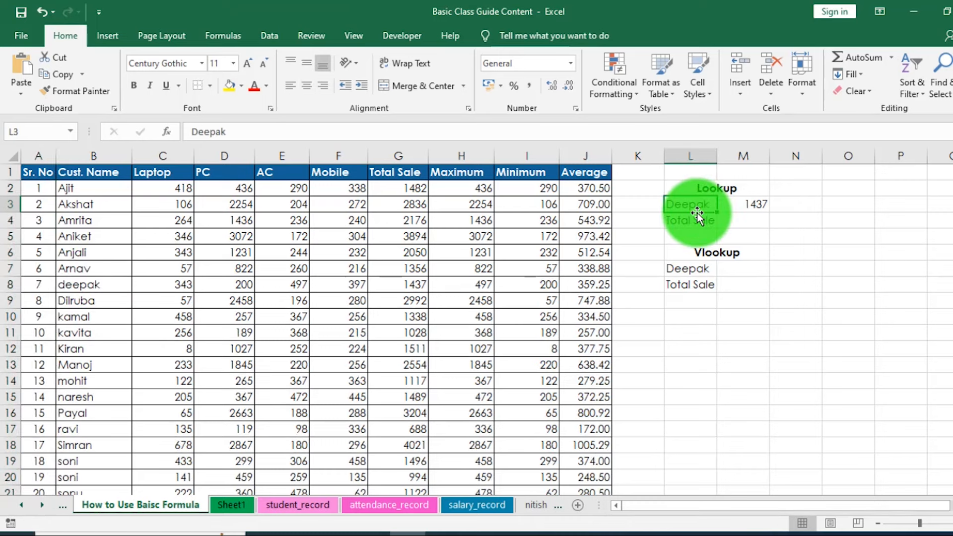
text(Anjali)
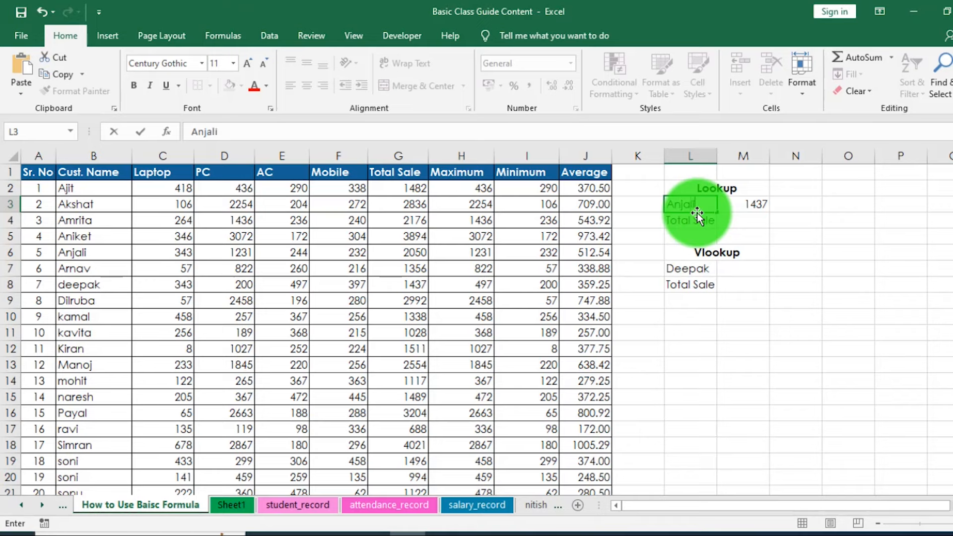
key(Return)
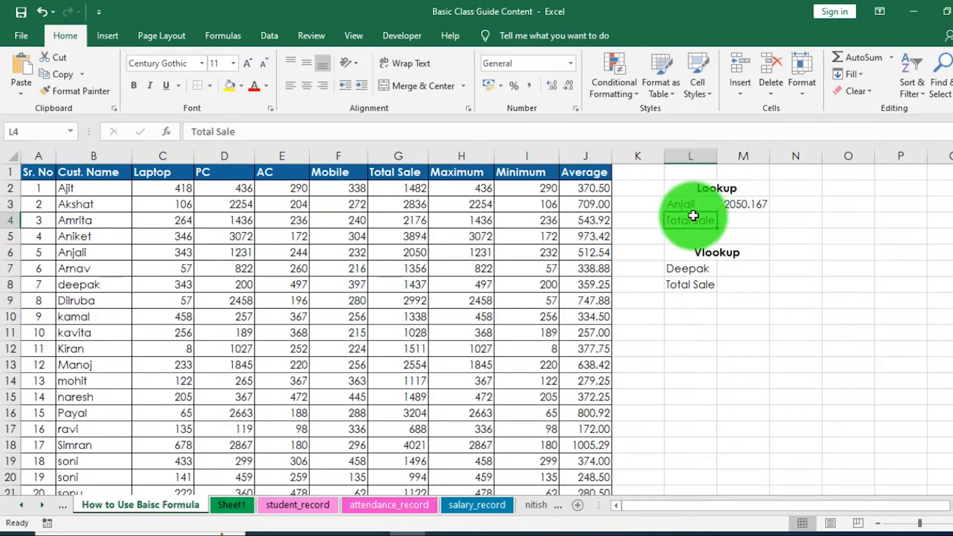
click(692, 204)
click(745, 204)
click(699, 225)
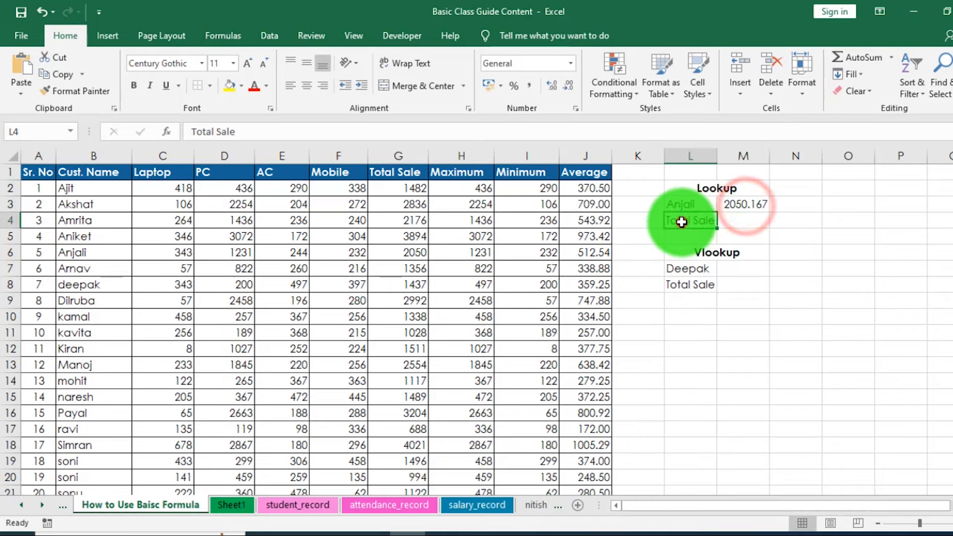
click(745, 204)
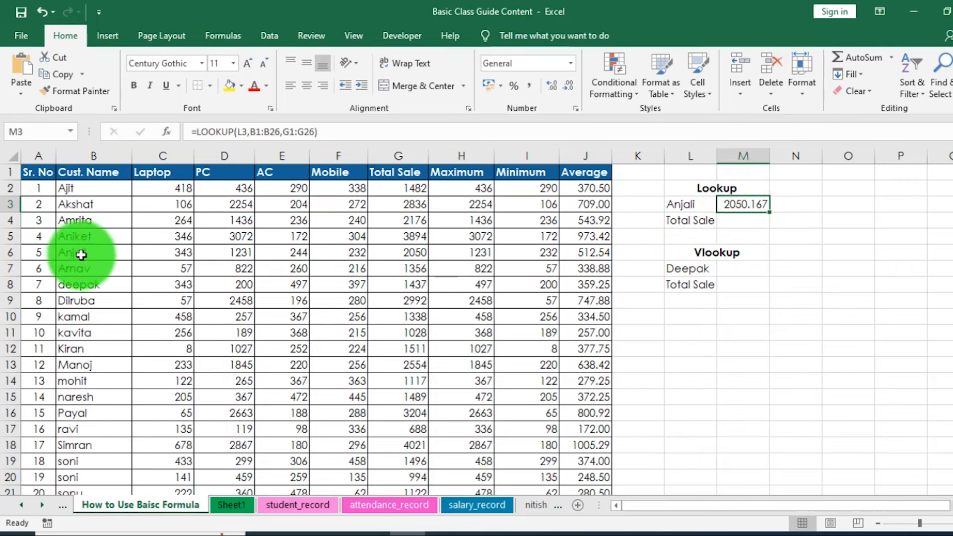
Remove all decimal places from M3 and compare it with the Total Sale in the matching customer's row 6
drag(67, 253, 414, 256)
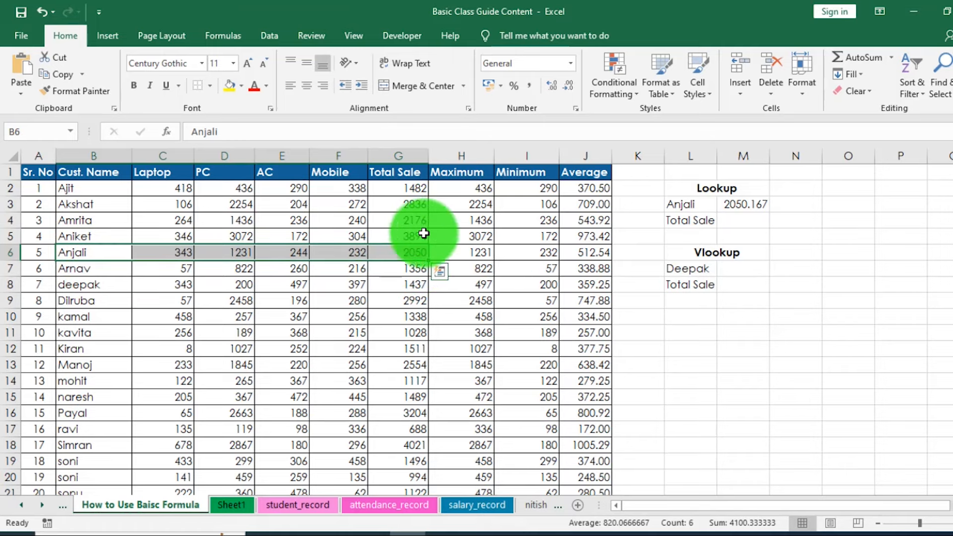
click(745, 204)
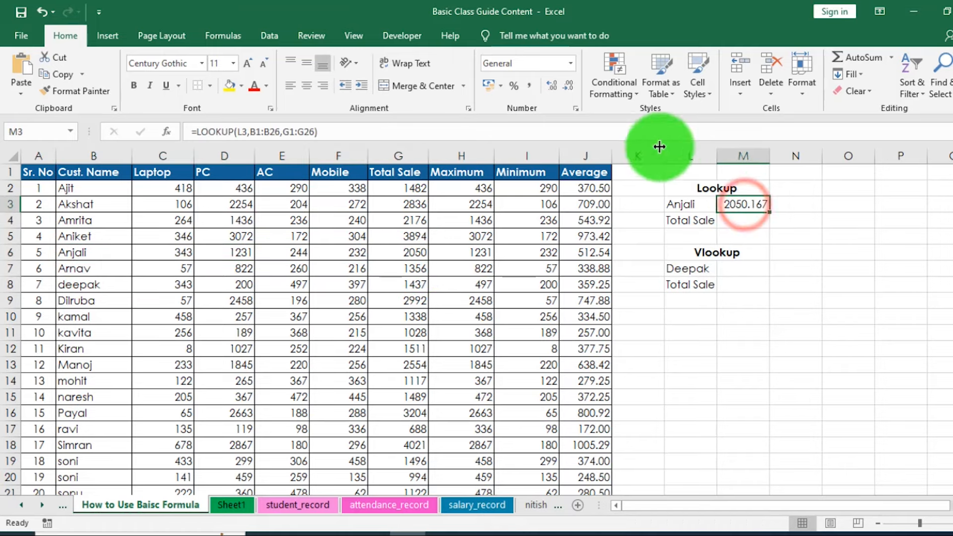
double_click(569, 85)
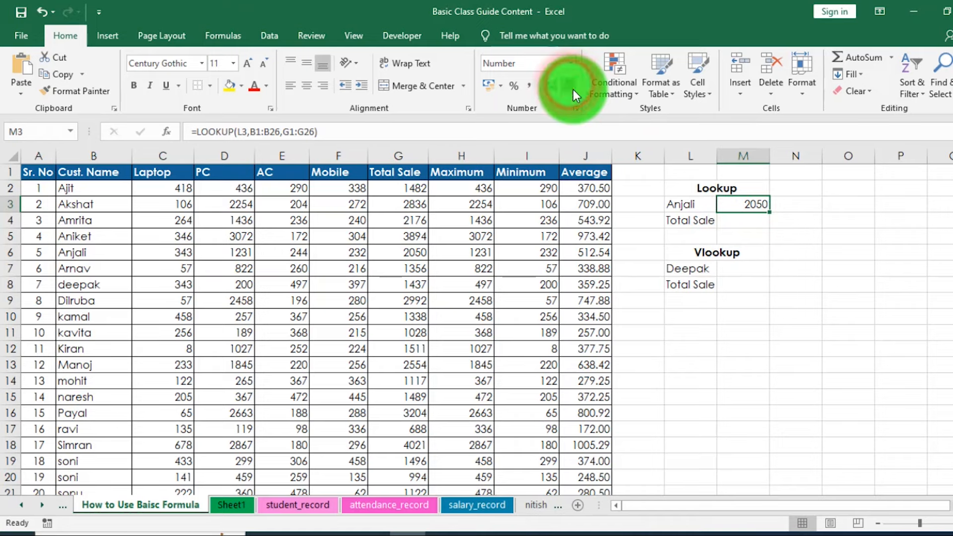
drag(70, 259, 411, 253)
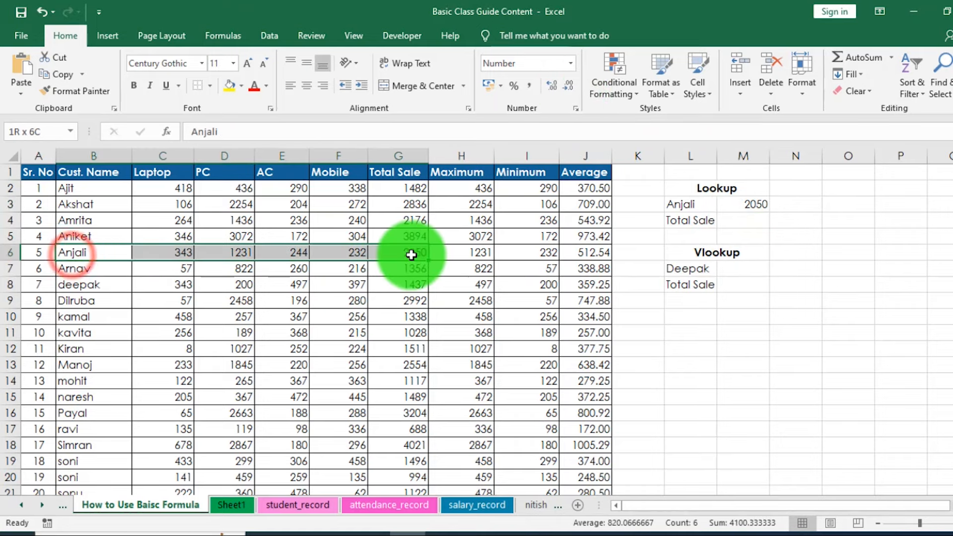
click(762, 205)
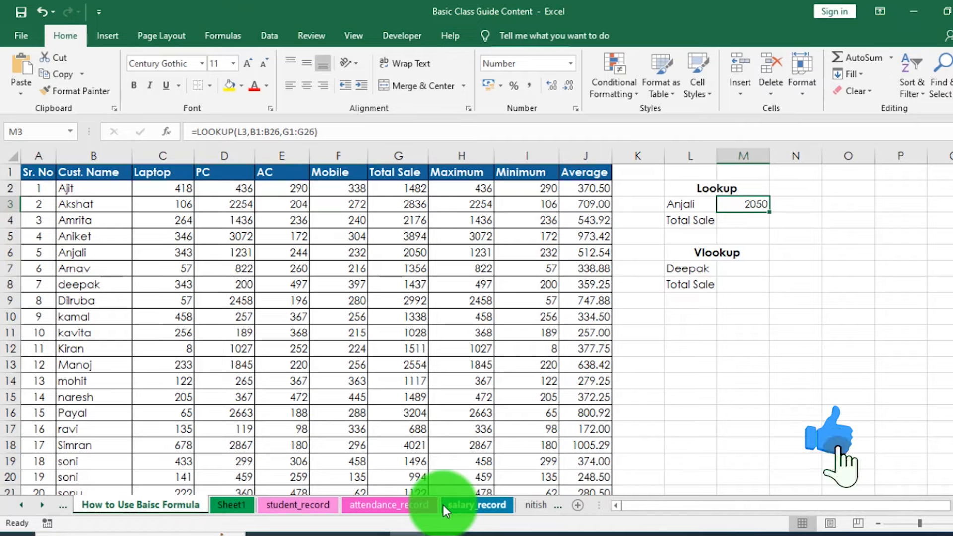
Create a blank workbook, select C2:D5 in it, and return to the Basic Class Guide Content workbook
key(ctrl+n)
click(311, 351)
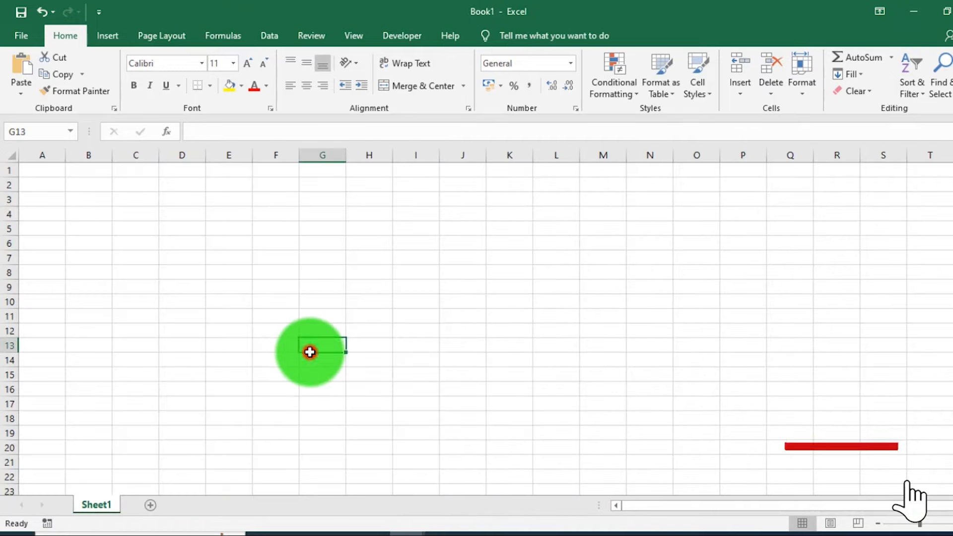
drag(132, 180, 194, 221)
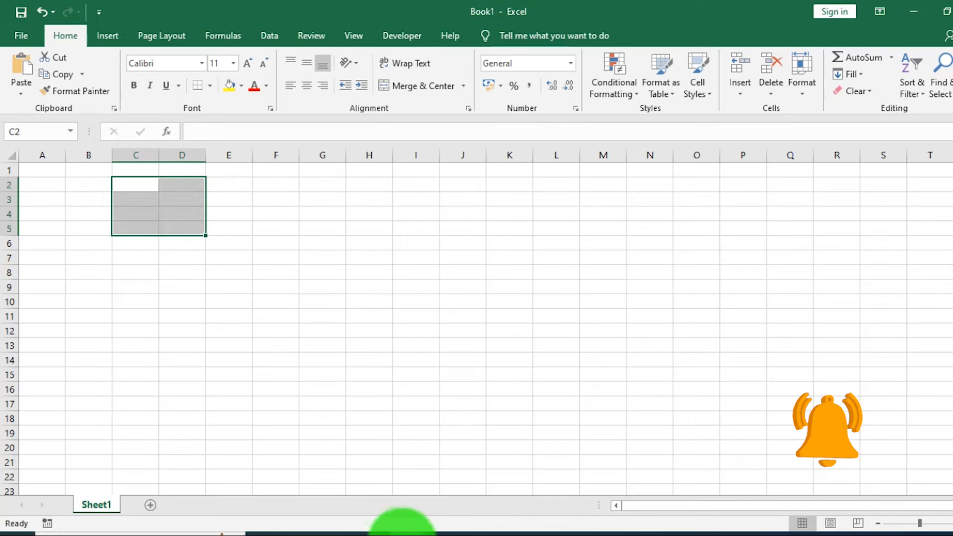
click(407, 533)
click(373, 489)
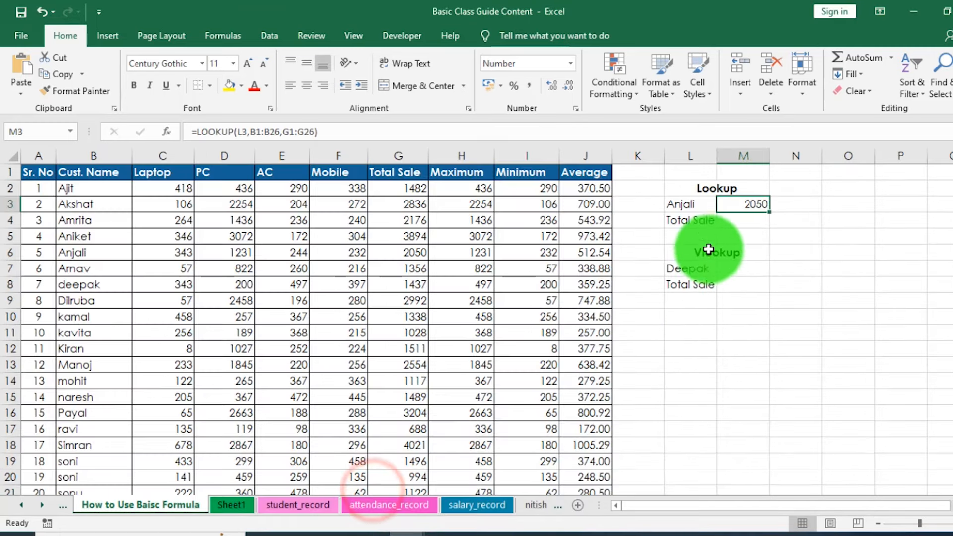
Start a VLOOKUP formula in M7 with L7 as the lookup value and B1:J26 as the table array
click(742, 270)
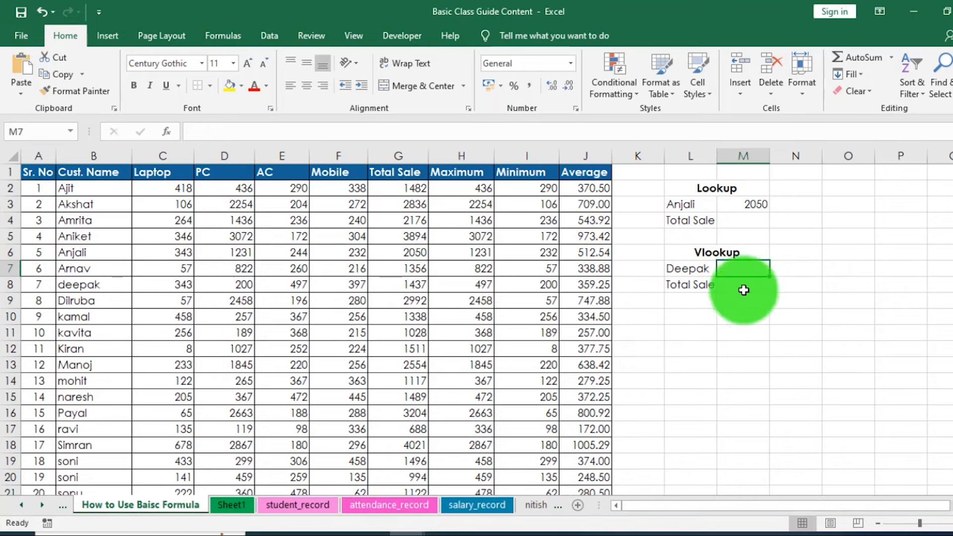
click(691, 271)
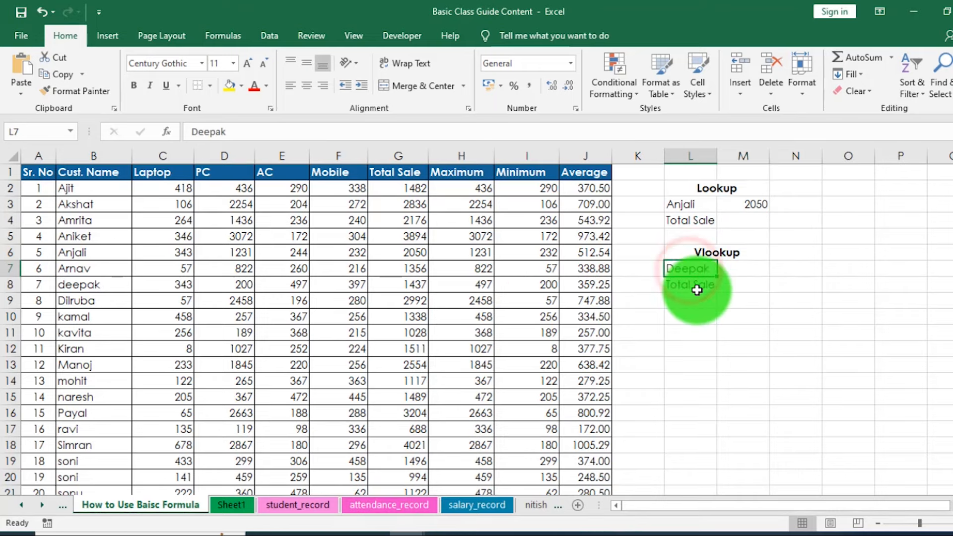
click(730, 273)
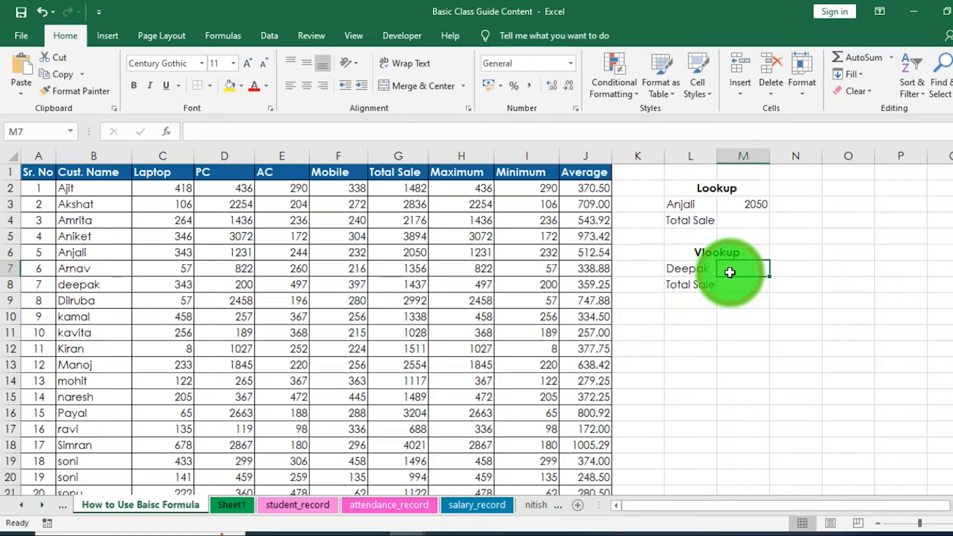
text(=c)
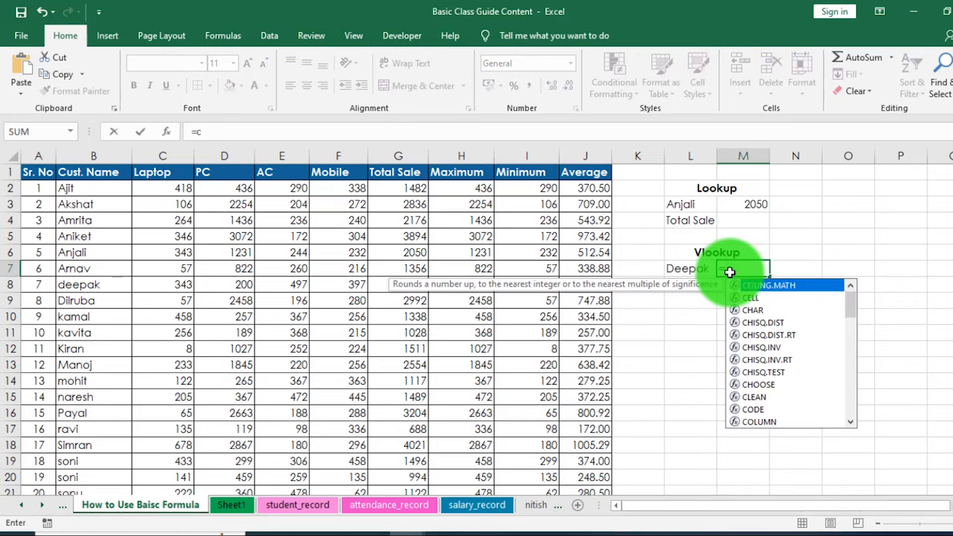
key(BackSpace)
text(vlo)
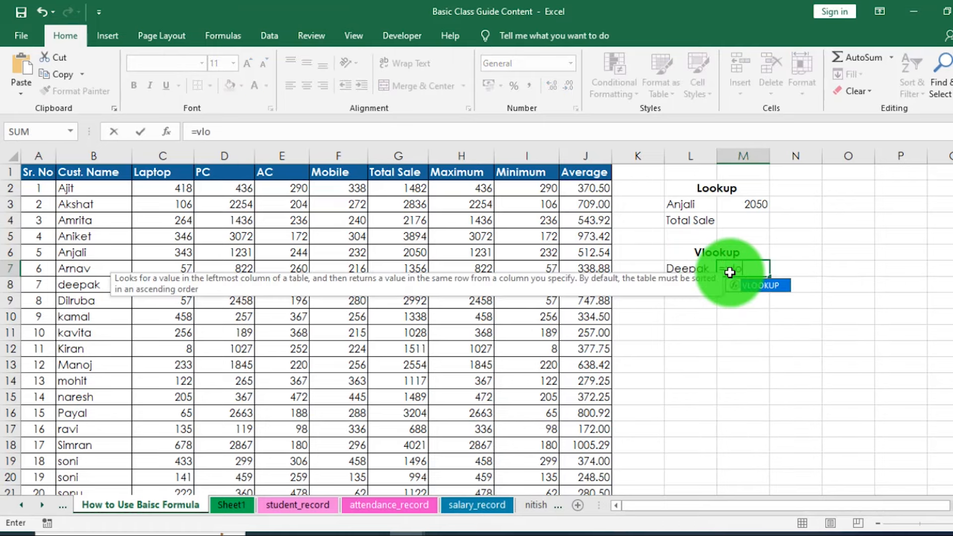
key(Tab)
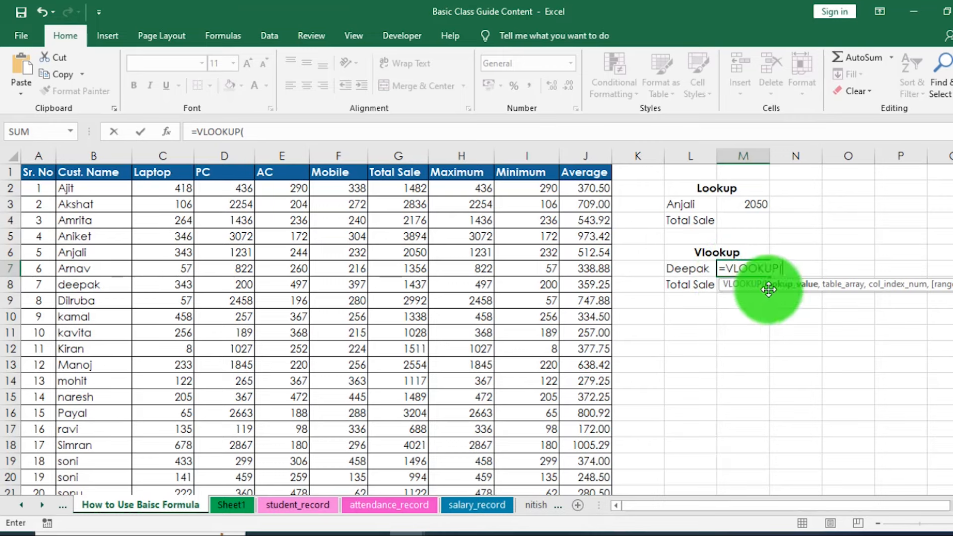
click(685, 273)
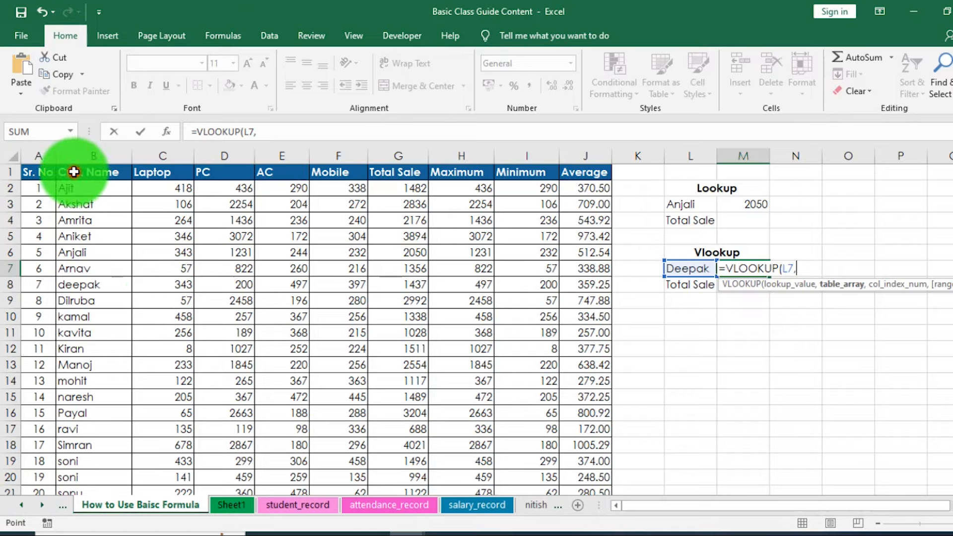
drag(73, 172, 579, 455)
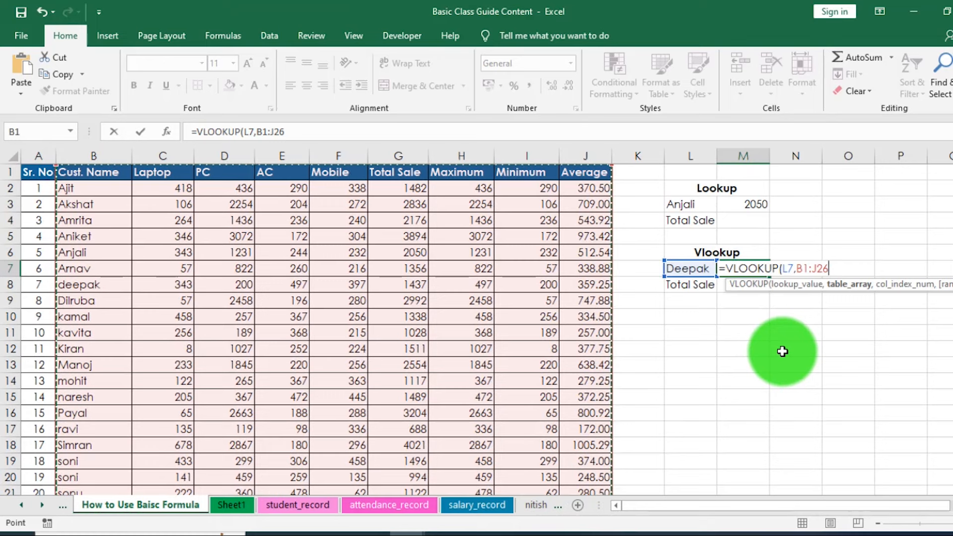
text(,)
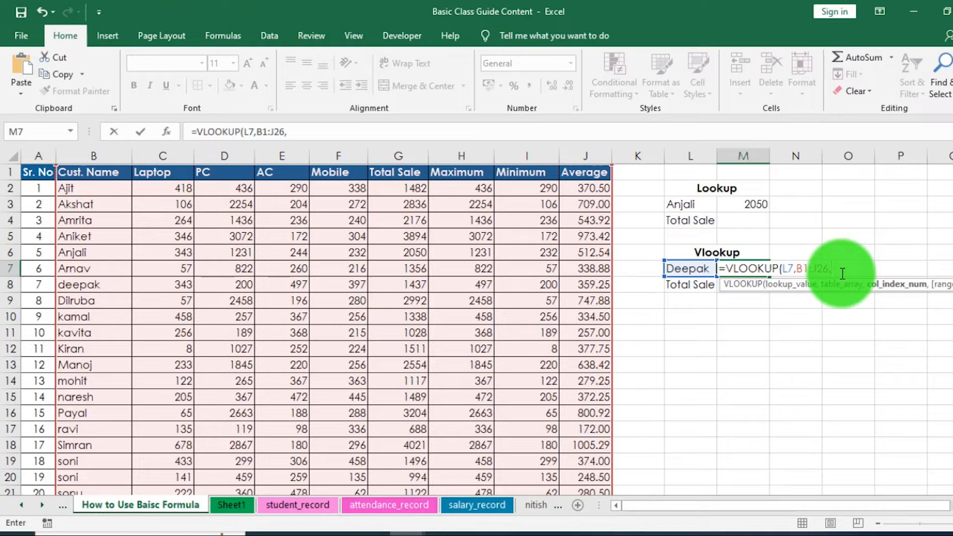
Complete the VLOOKUP formula in M7 with column index 6 and 0 for an exact match, and check it
text(,)
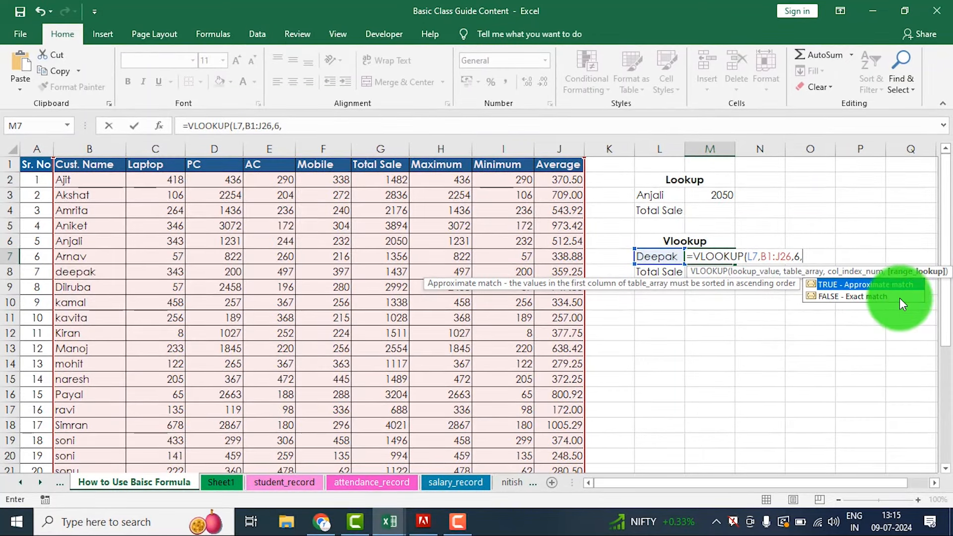
click(862, 297)
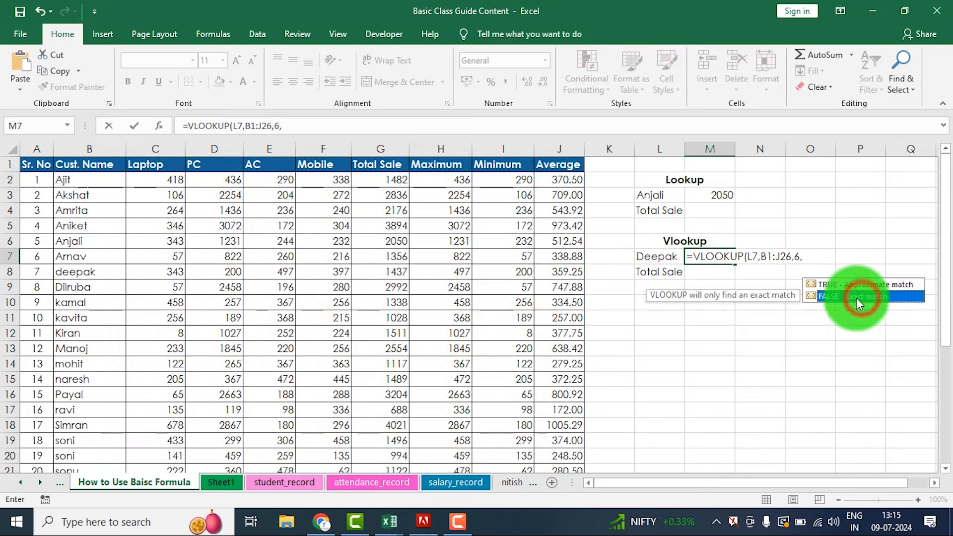
double_click(857, 298)
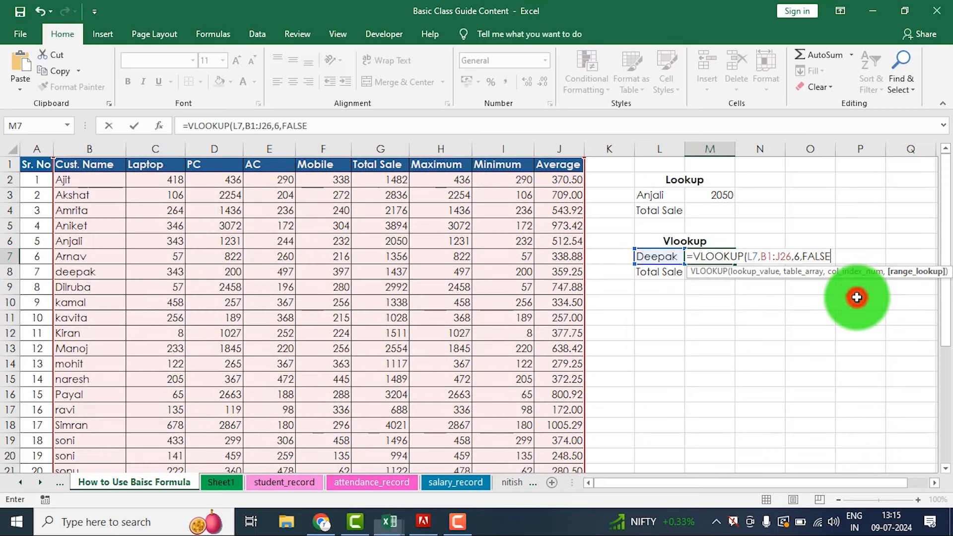
key(BackSpace)
key(BackSpace)
key(BackSpace)
key(BackSpace)
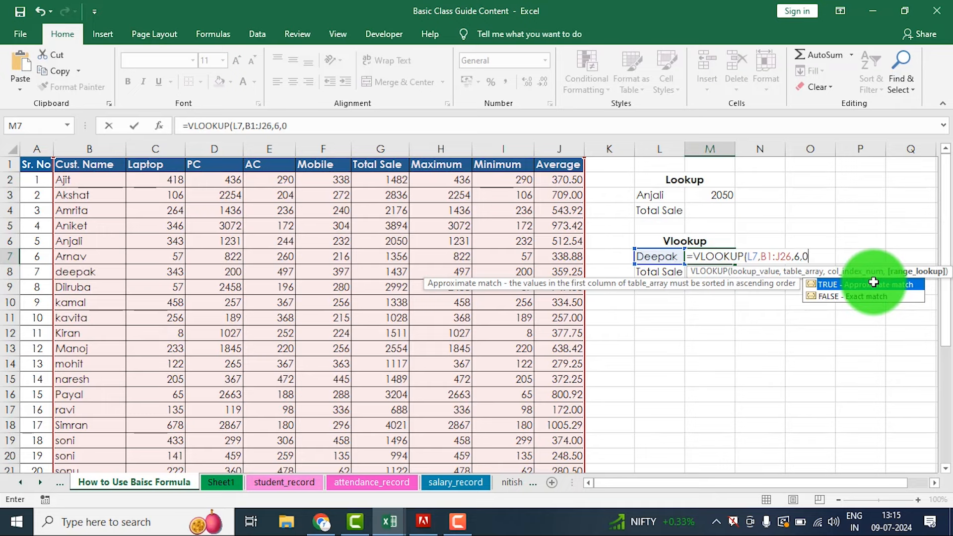
text())
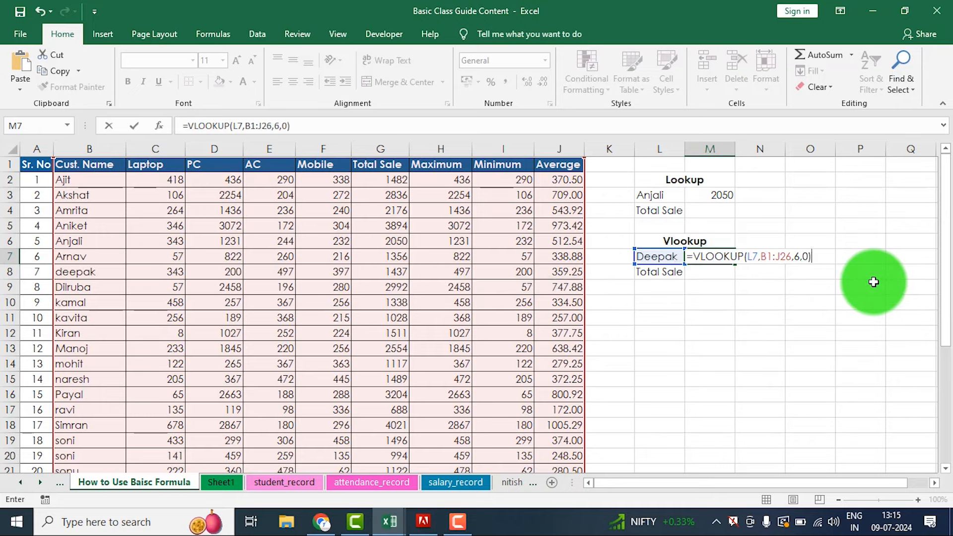
key(Return)
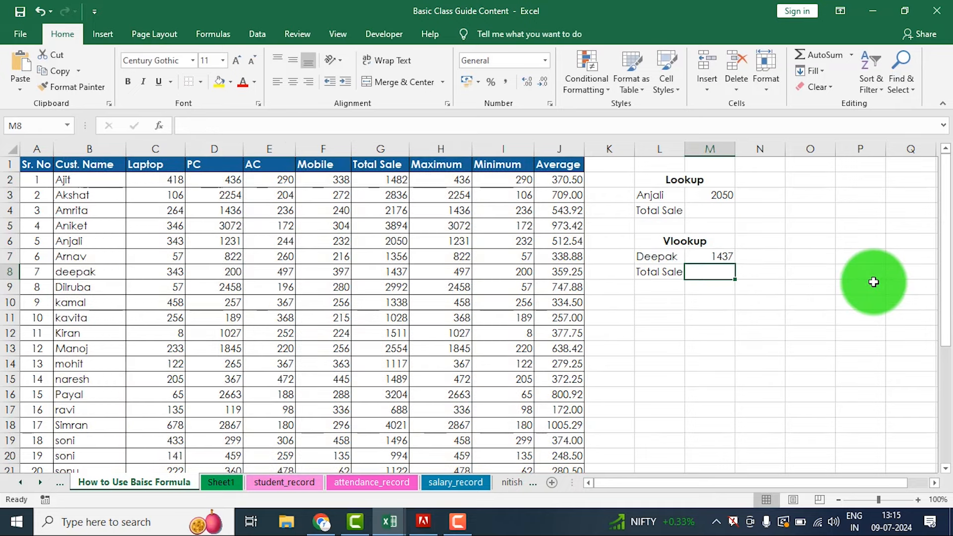
click(717, 255)
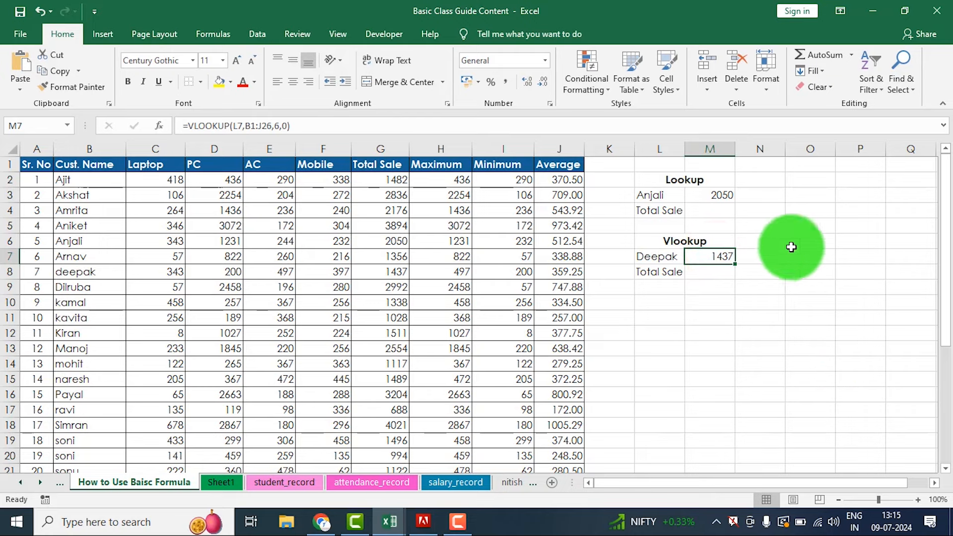
Replace the lookup name in L7 with the customer name from B10 and check the VLOOKUP formula in M7
click(647, 261)
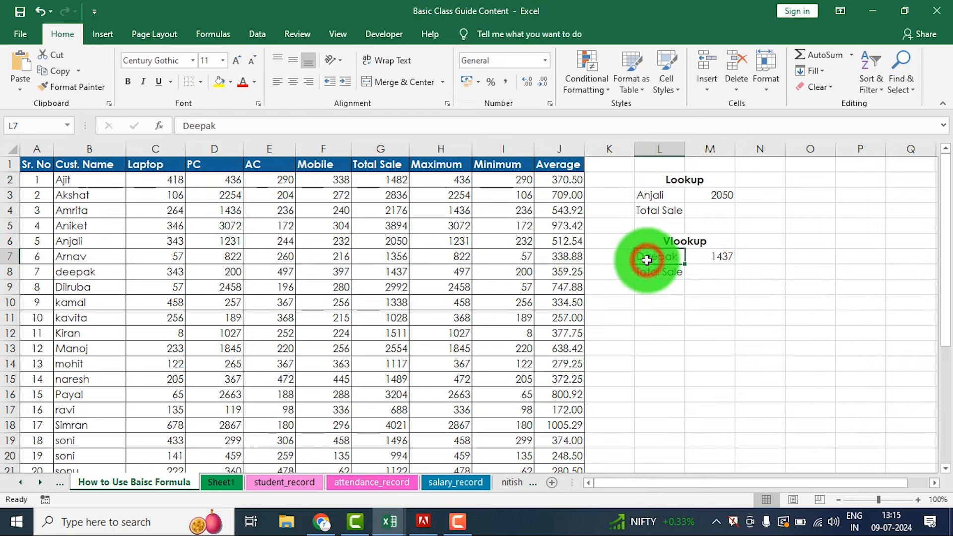
text(kamal)
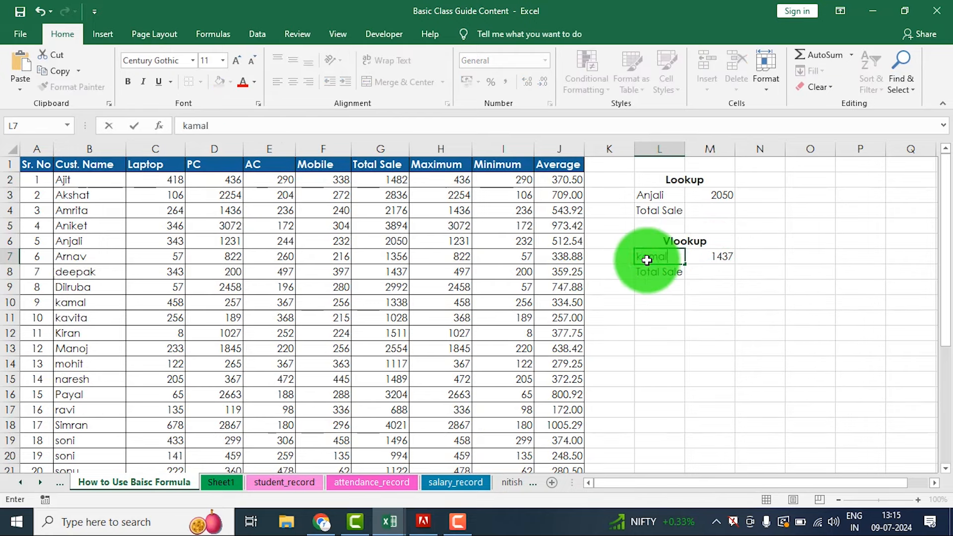
key(Return)
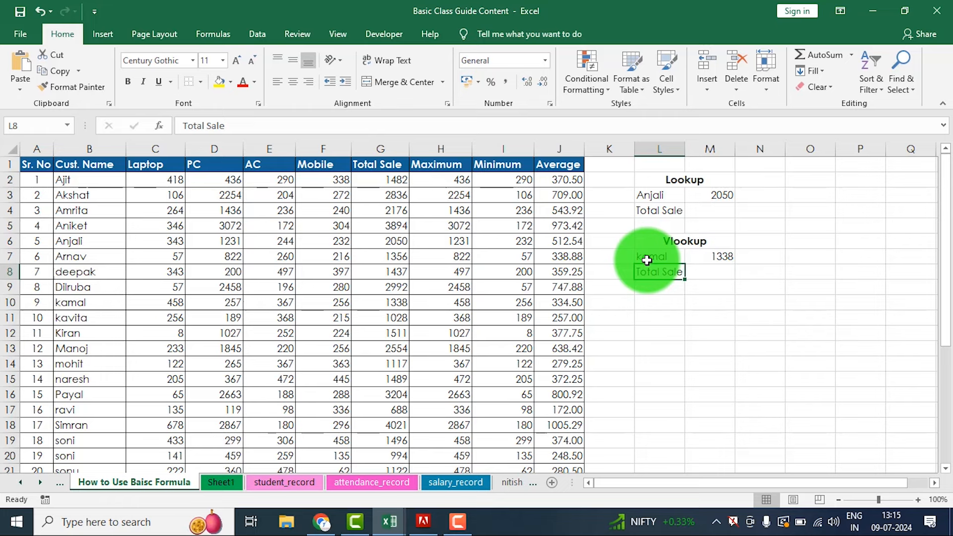
click(650, 256)
click(720, 257)
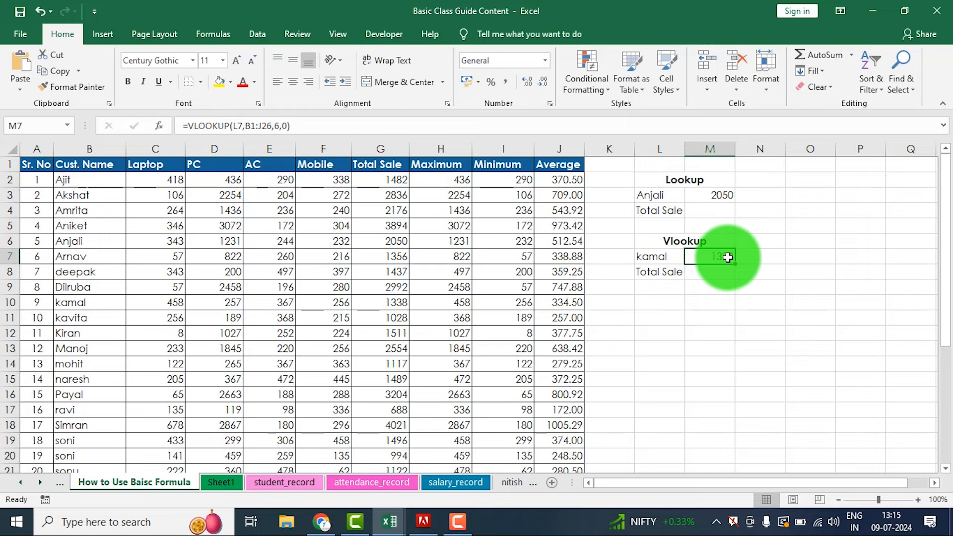
Change the label in L8 to Mobile
click(669, 273)
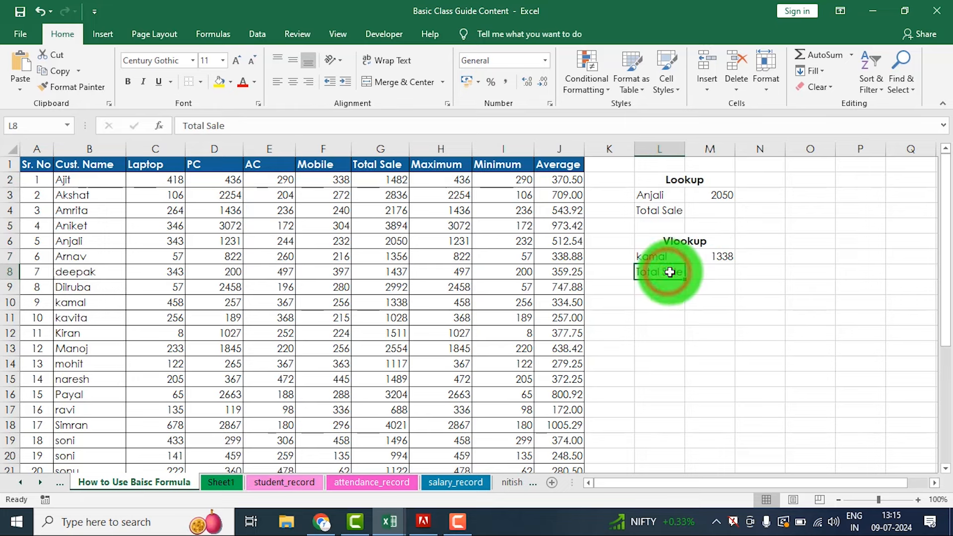
text(Mobile)
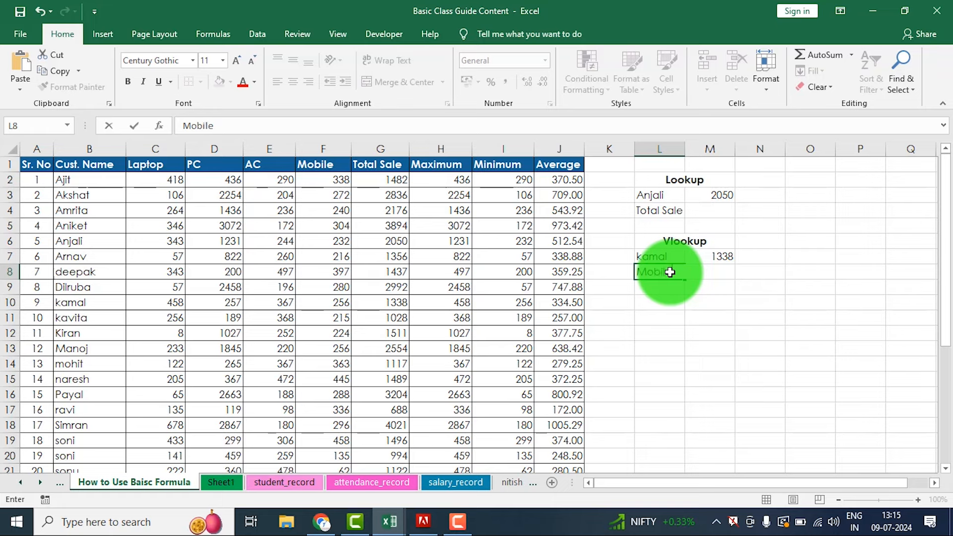
key(Return)
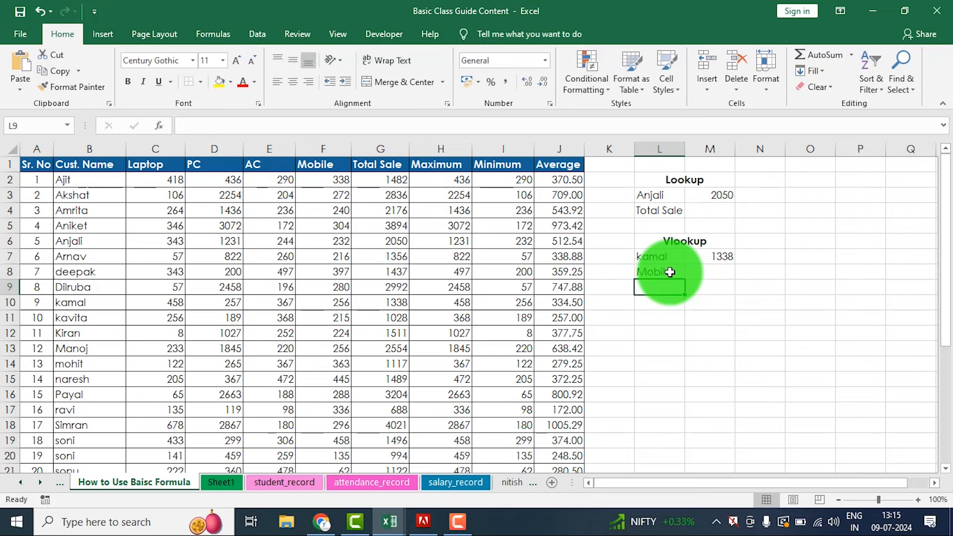
click(708, 259)
double_click(712, 259)
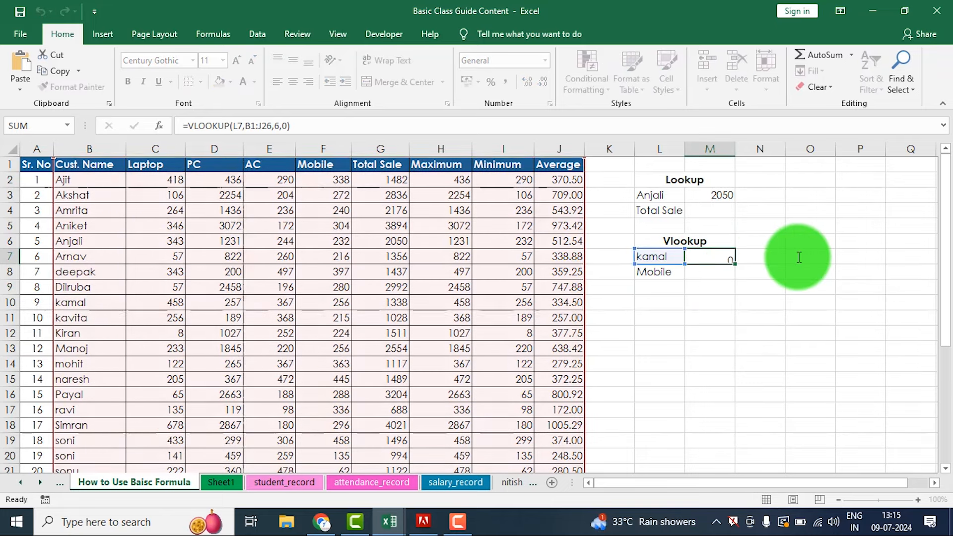
key(Return)
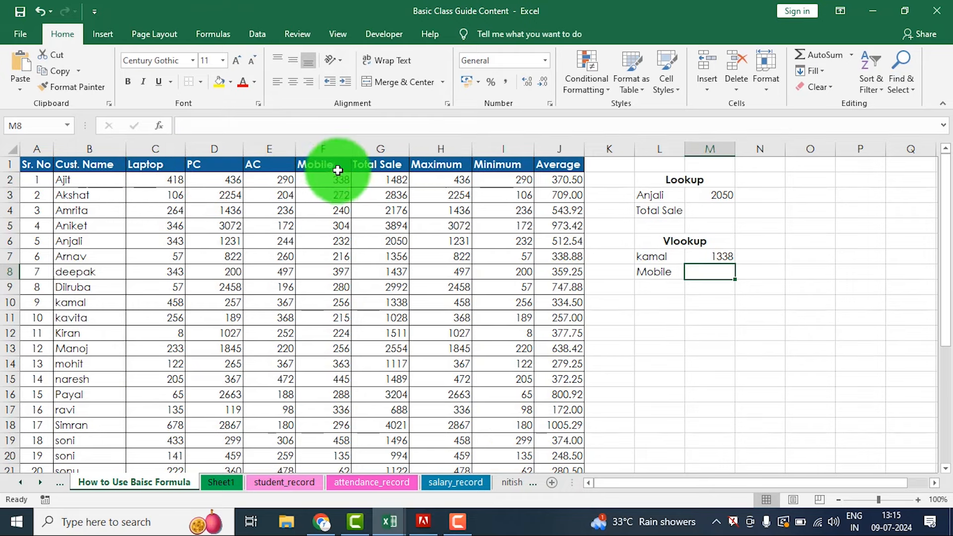
Set the column index of the VLOOKUP formula in M7 to 5 to return the Mobile column
double_click(721, 258)
click(797, 257)
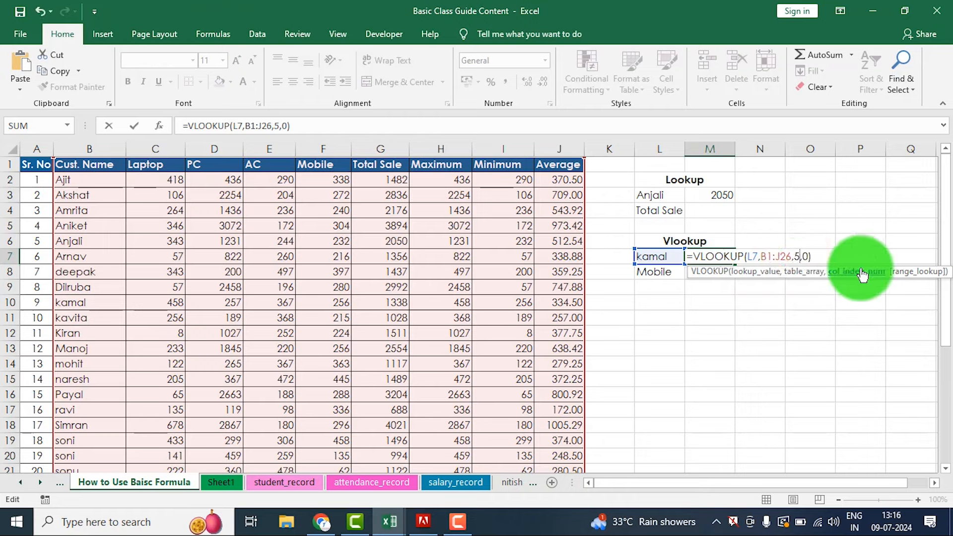
text(5)
key(Return)
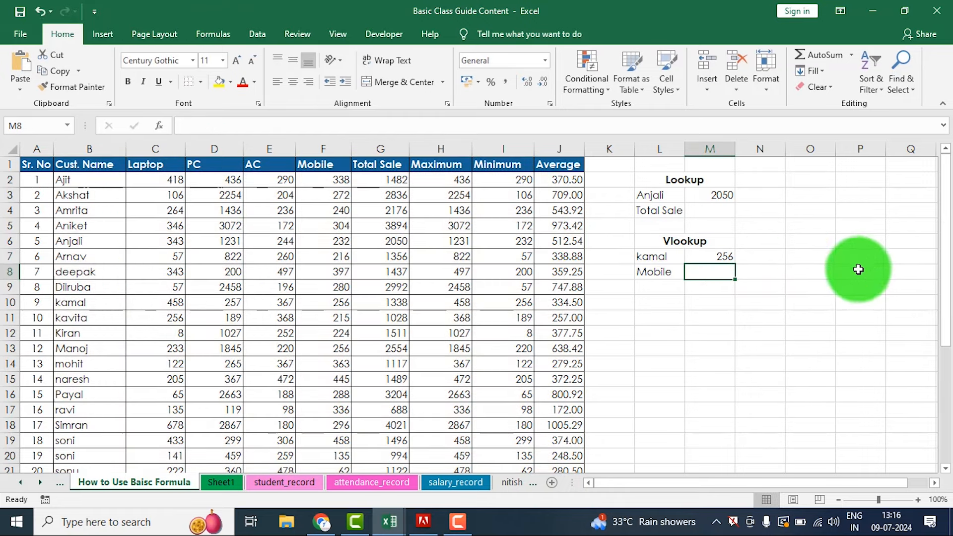
Compare the VLOOKUP result in M7 with the Mobile value in the matching customer's row 10
click(663, 271)
click(726, 258)
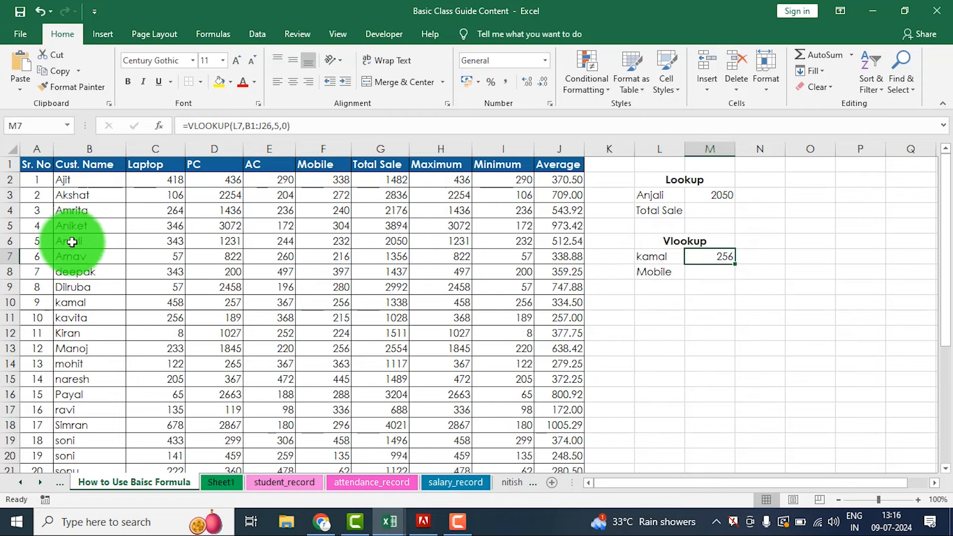
drag(74, 302, 318, 304)
click(318, 303)
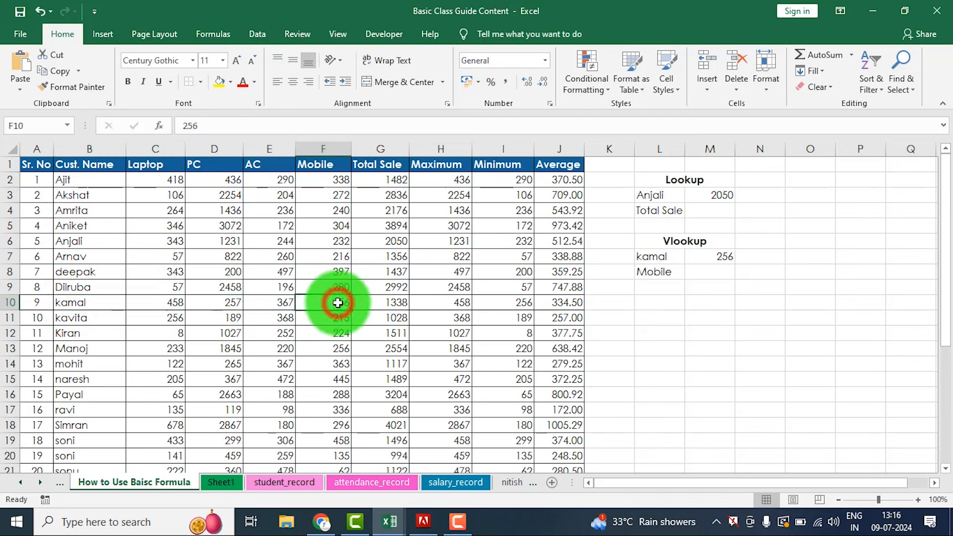
click(712, 259)
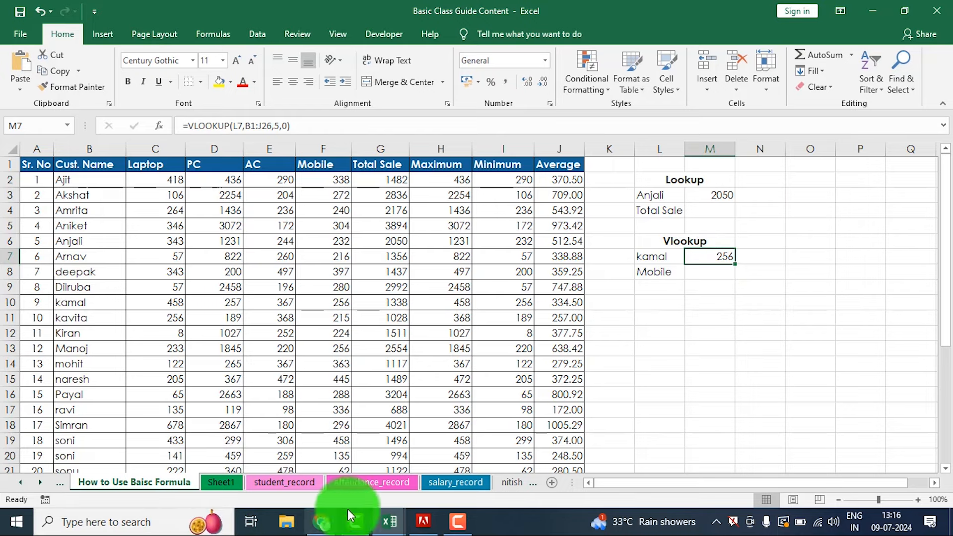
Switch to the Book1 workbook, enter the same customer's name in B2 and the heading max in C1
mouse_move(389, 525)
click(447, 464)
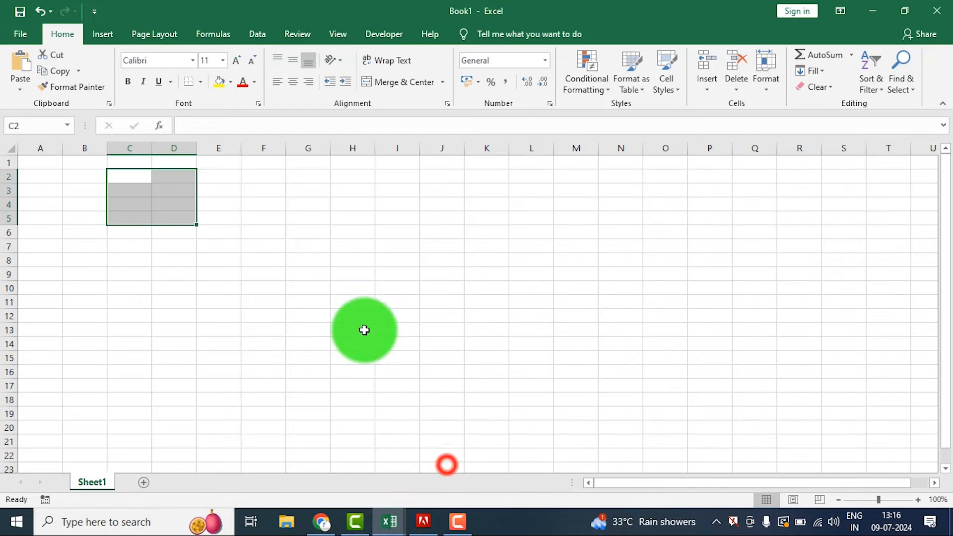
click(93, 177)
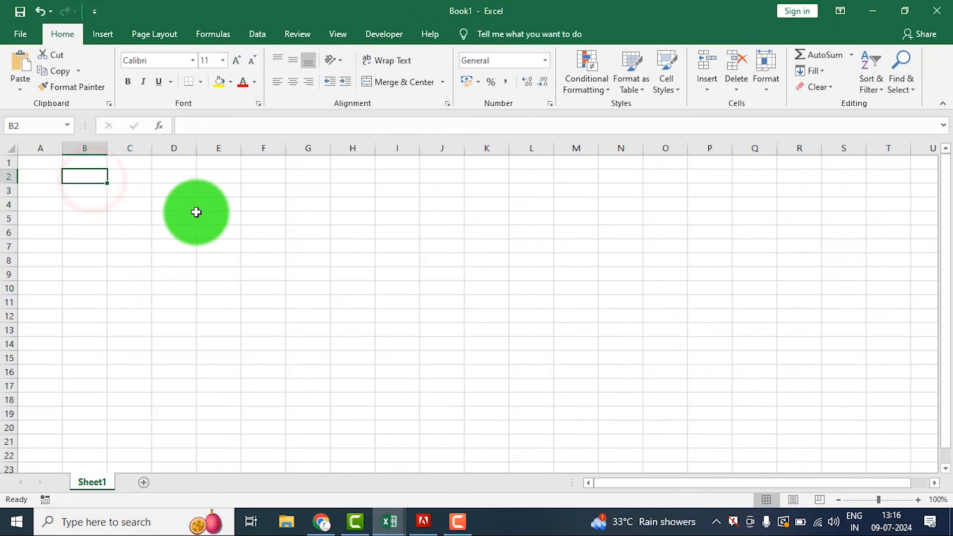
text(kamal)
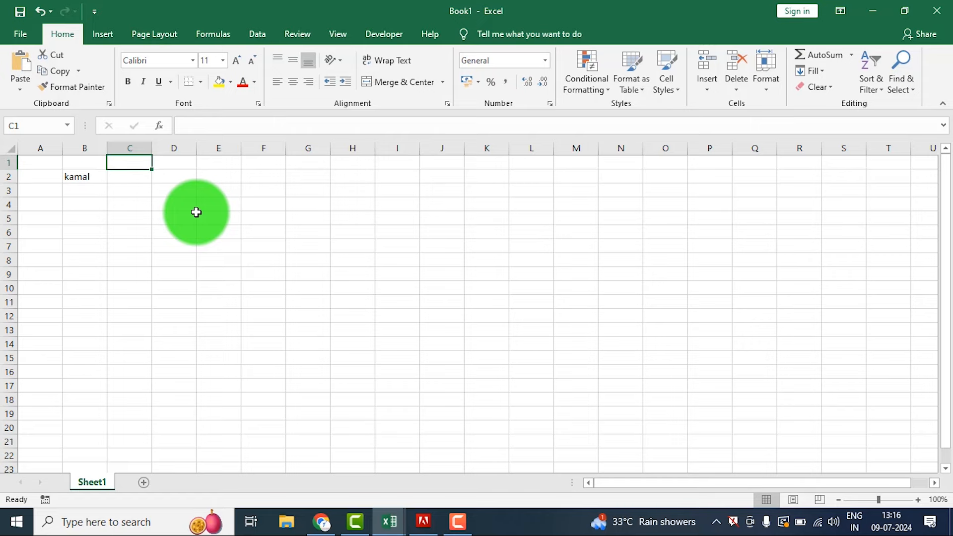
text(mxa)
key(BackSpace)
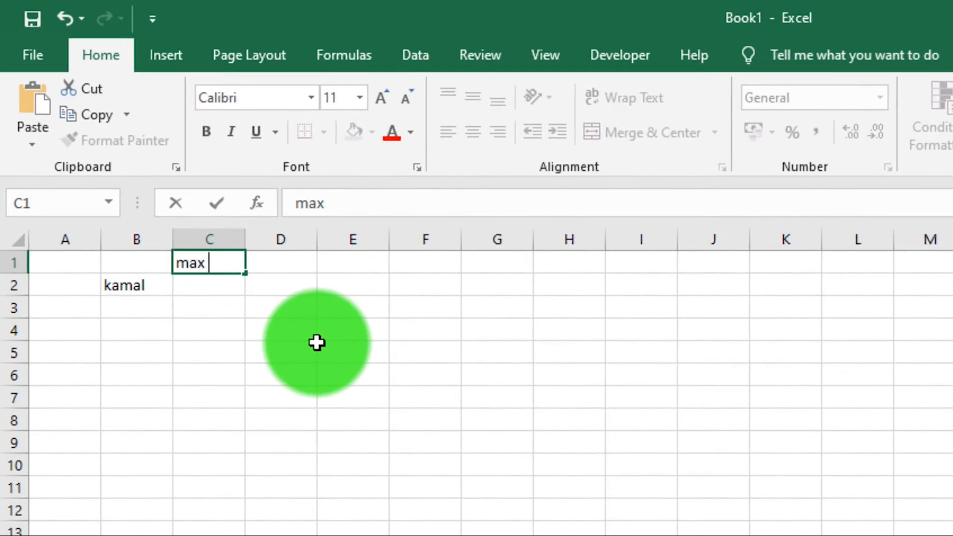
key(Return)
Start a VLOOKUP in C2 with lookup value B2 and table array B1:J26 from the Basic Class Guide Content workbook's How to Use Baisc Formula sheet
text(=vlo)
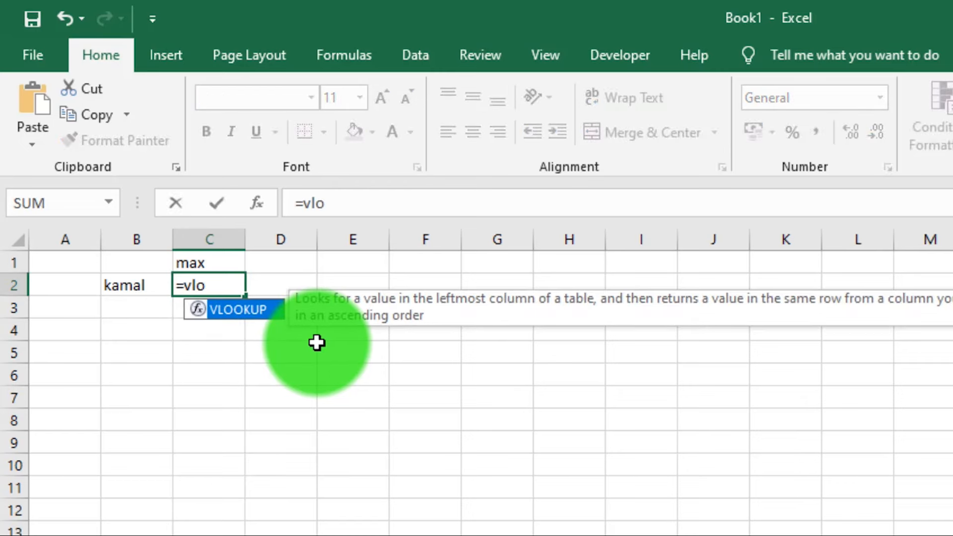
key(Tab)
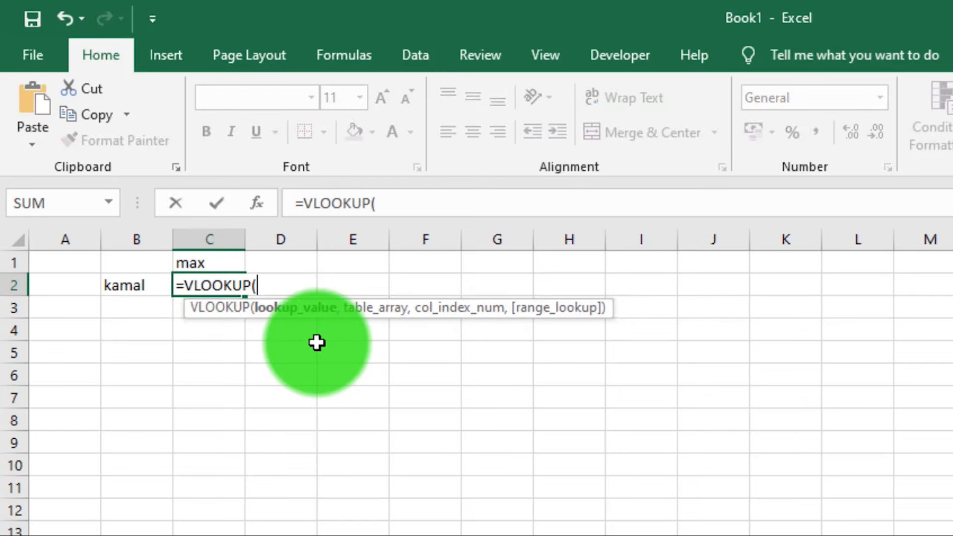
click(118, 293)
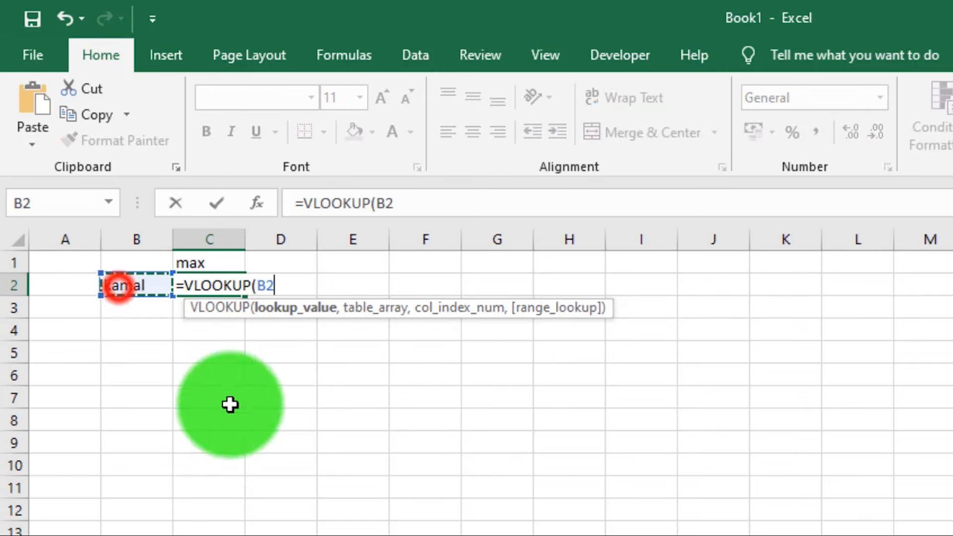
text(,)
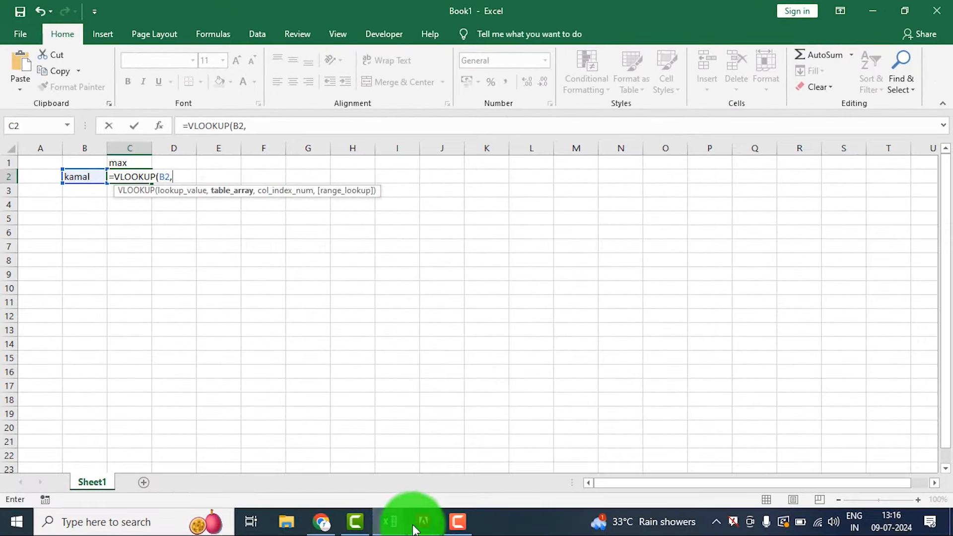
mouse_move(390, 519)
click(335, 479)
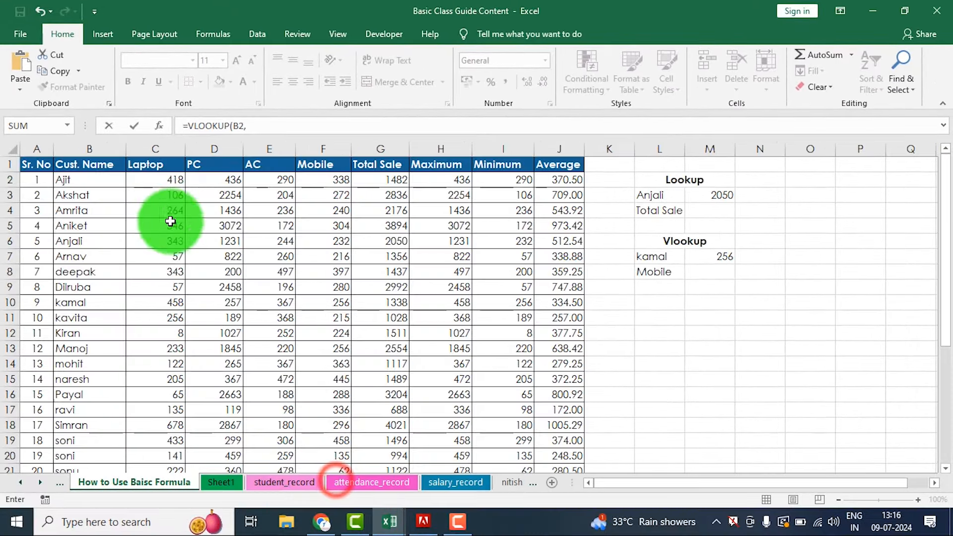
drag(87, 162, 535, 441)
scroll(508, 432, up, 3)
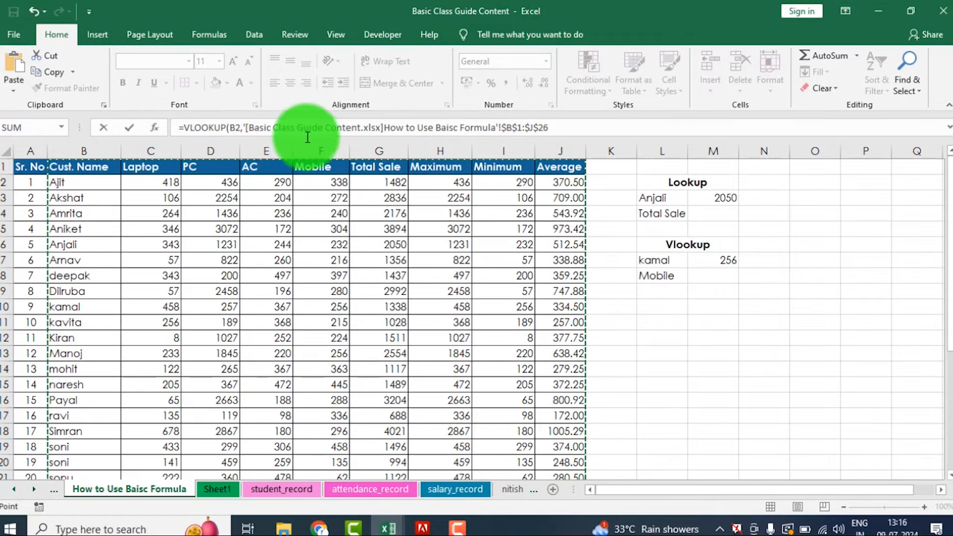
Complete the VLOOKUP in Book1's C2 with column index 7 and range lookup 0, and check the resulting cell
click(579, 127)
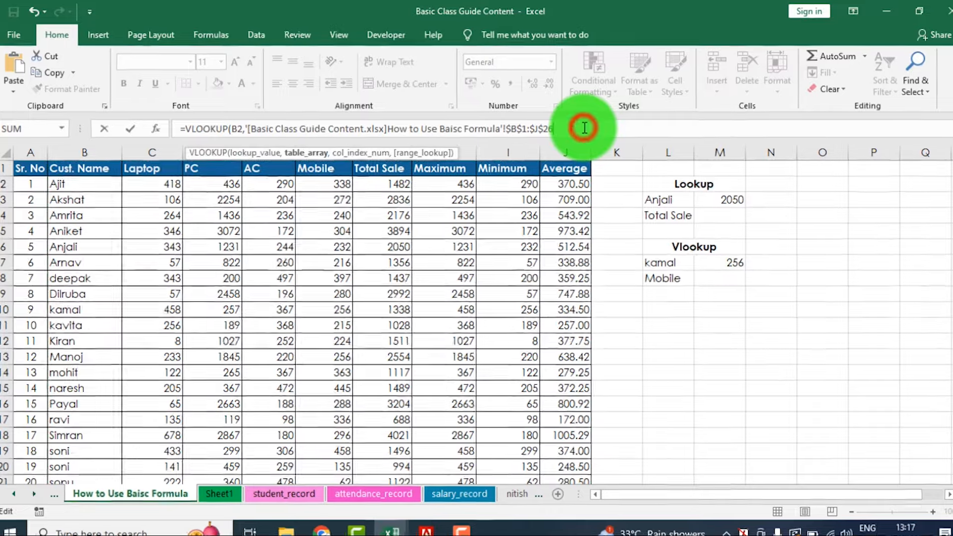
text(,7)
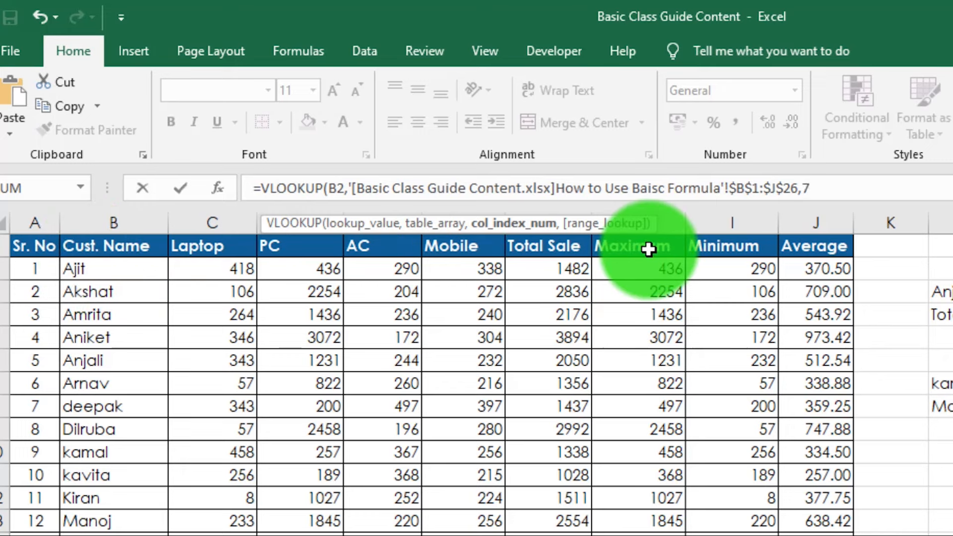
text(,0)
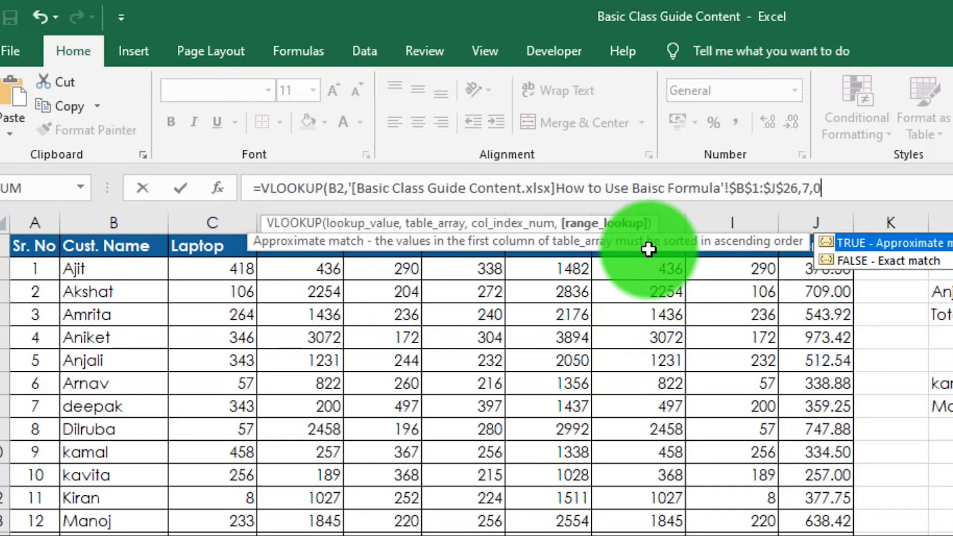
text())
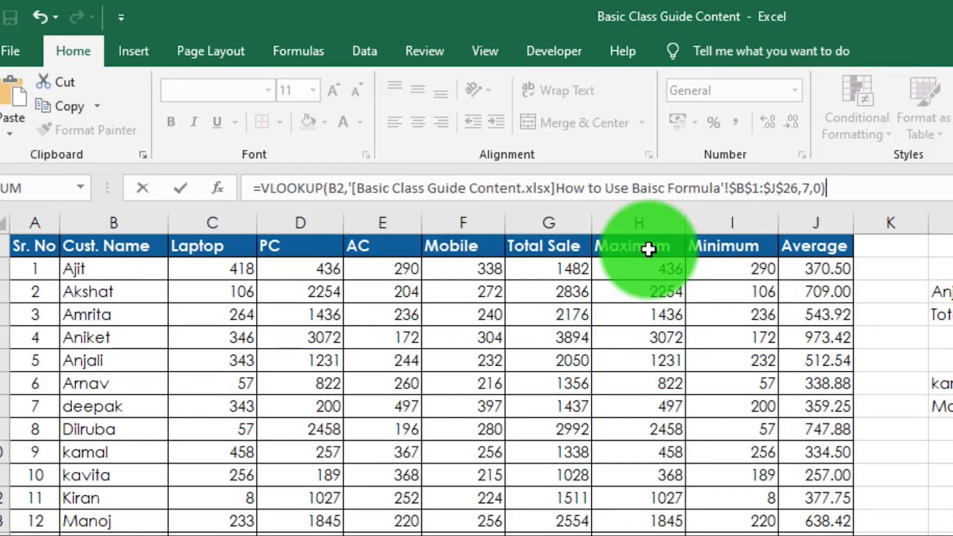
key(Return)
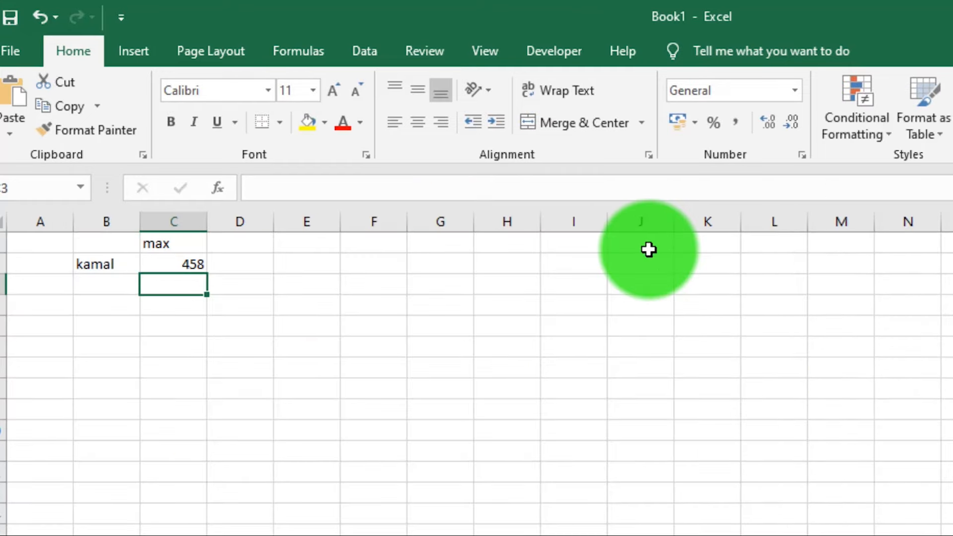
click(95, 263)
click(192, 273)
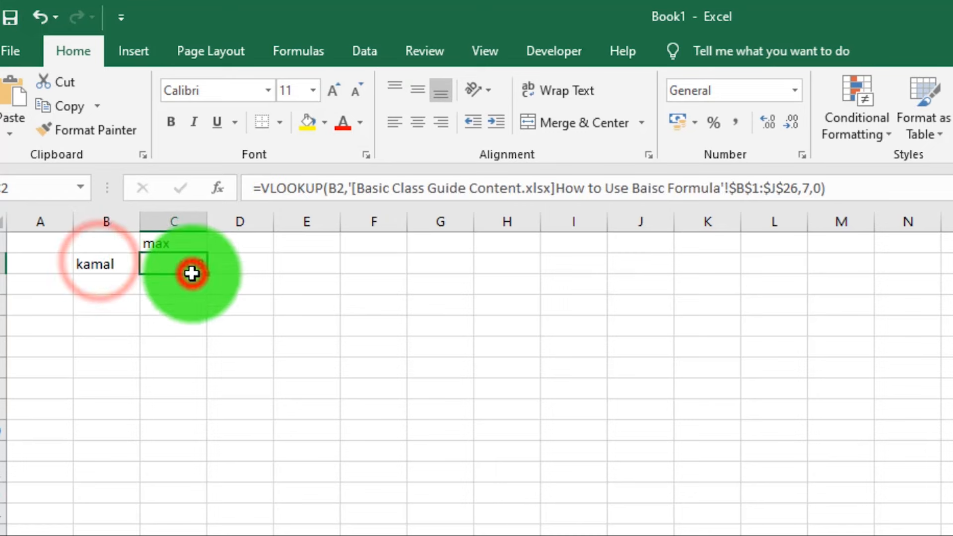
Test the VLOOKUP by replacing the name in B2 with other customers' names, ending with the customer from row 8 of the sales table
click(111, 264)
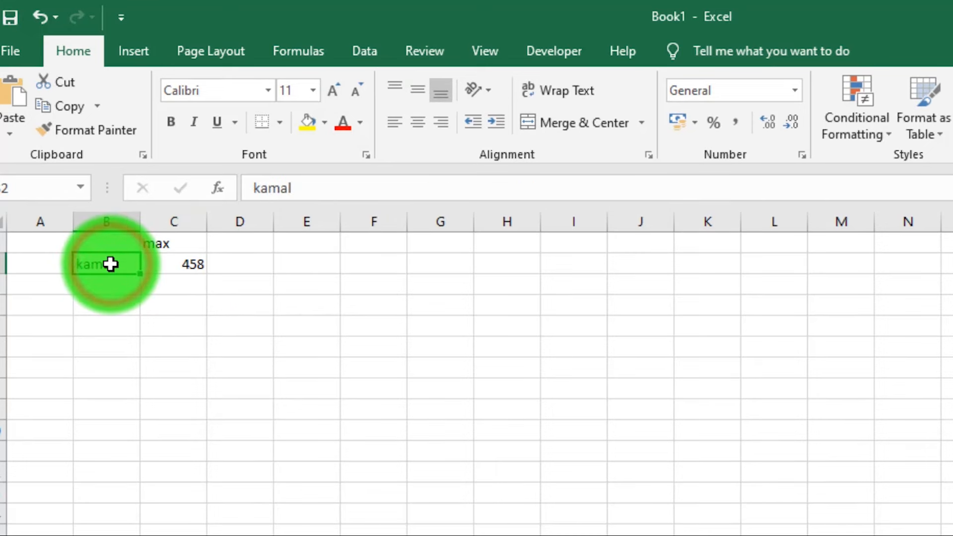
text(pooja)
key(Return)
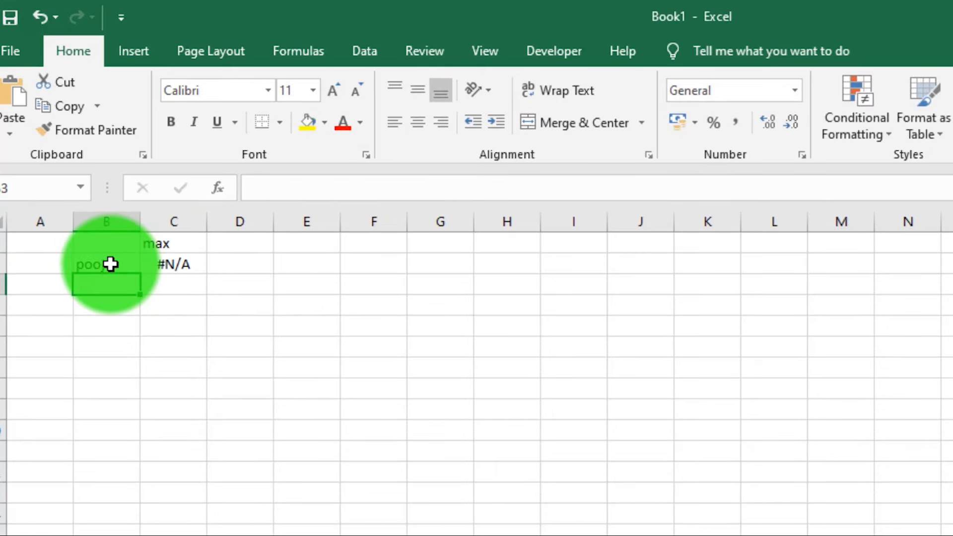
click(110, 258)
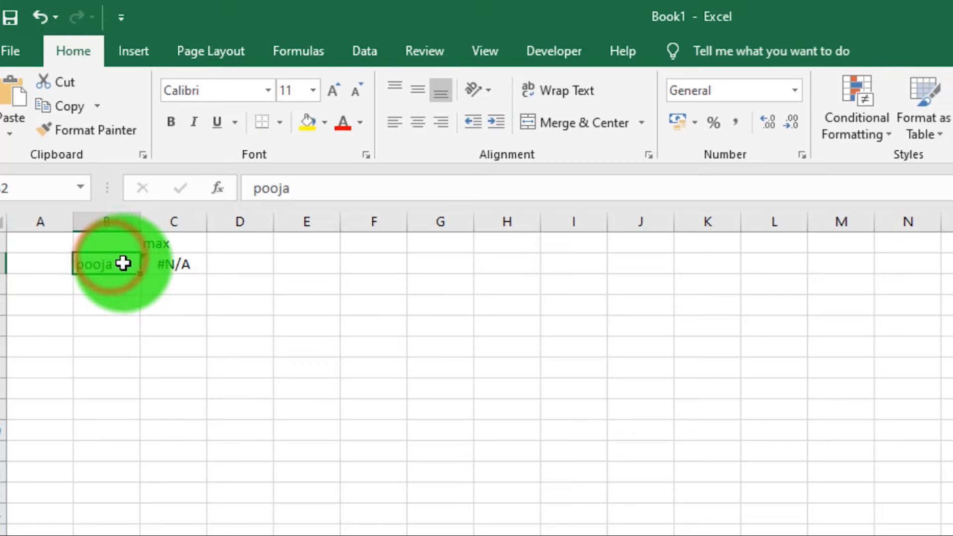
text(f)
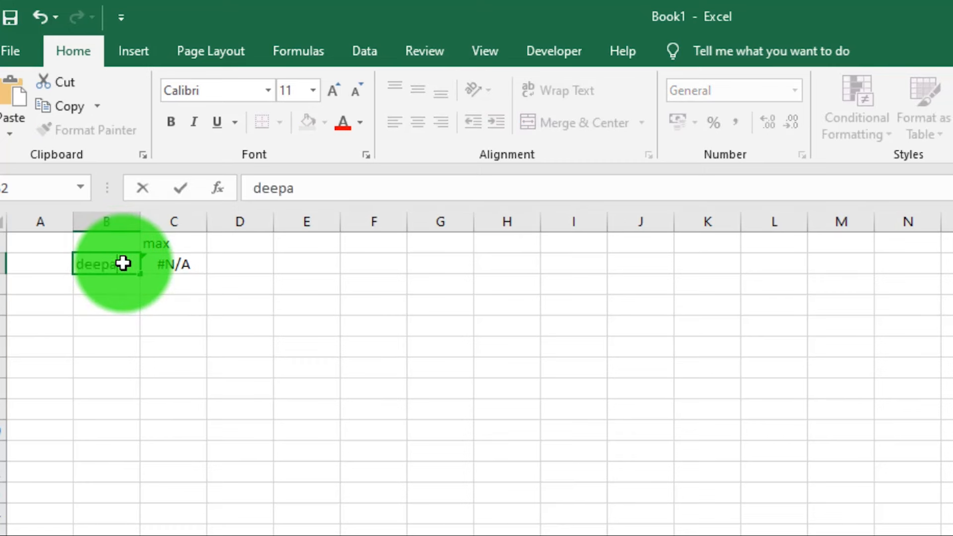
key(Return)
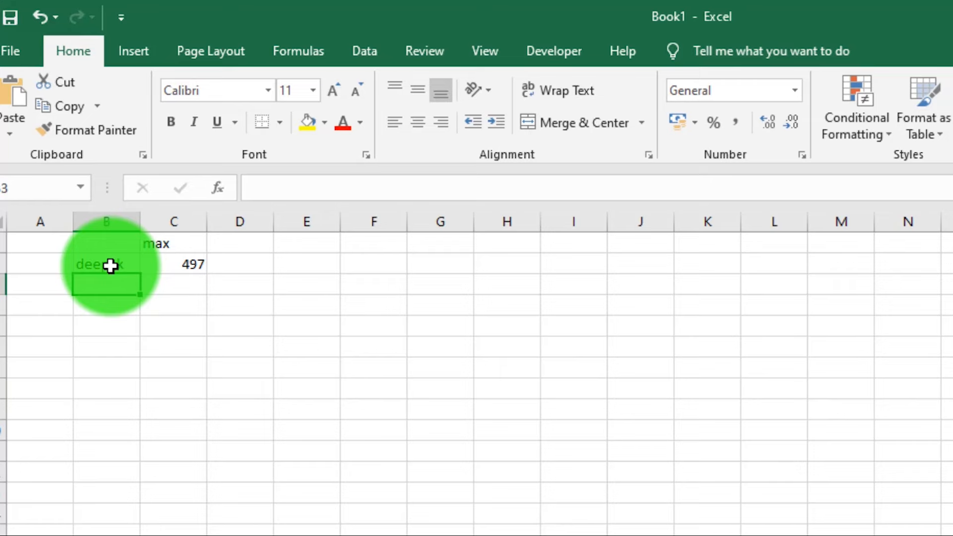
drag(106, 240, 183, 279)
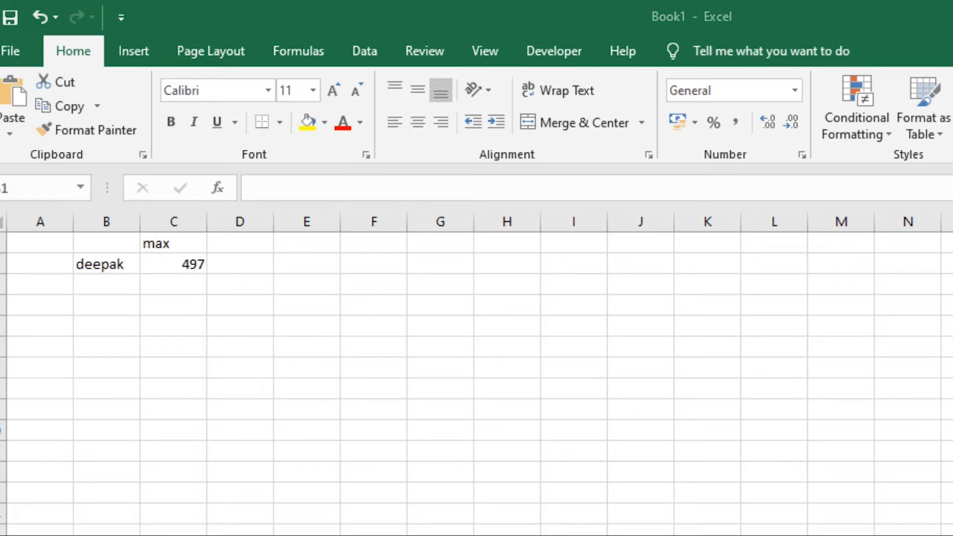
Switch to the Basic Class Guide Content workbook's sheet with the Hlookup section and examine the Company to Total Unit rows of its table
key(alt+Tab)
key(ctrl+Page_Down)
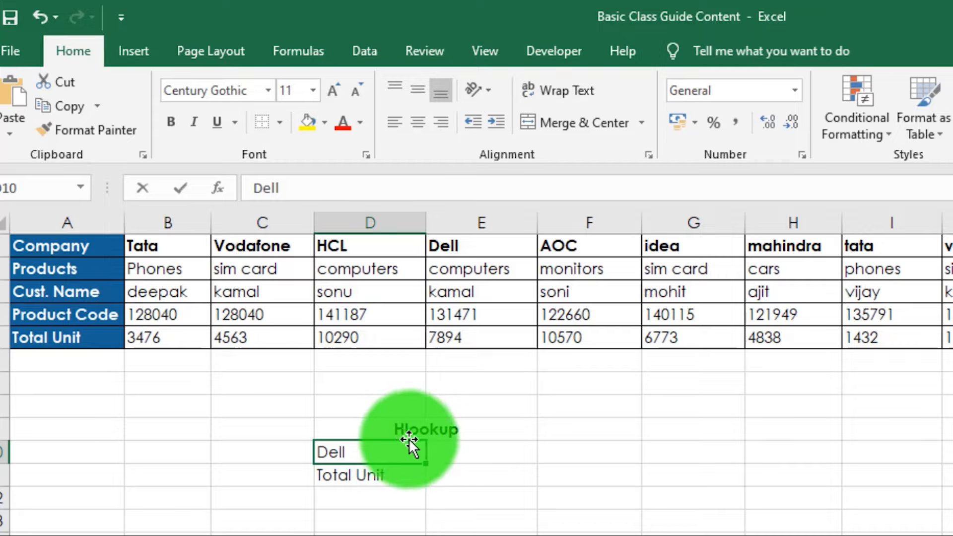
click(2, 268)
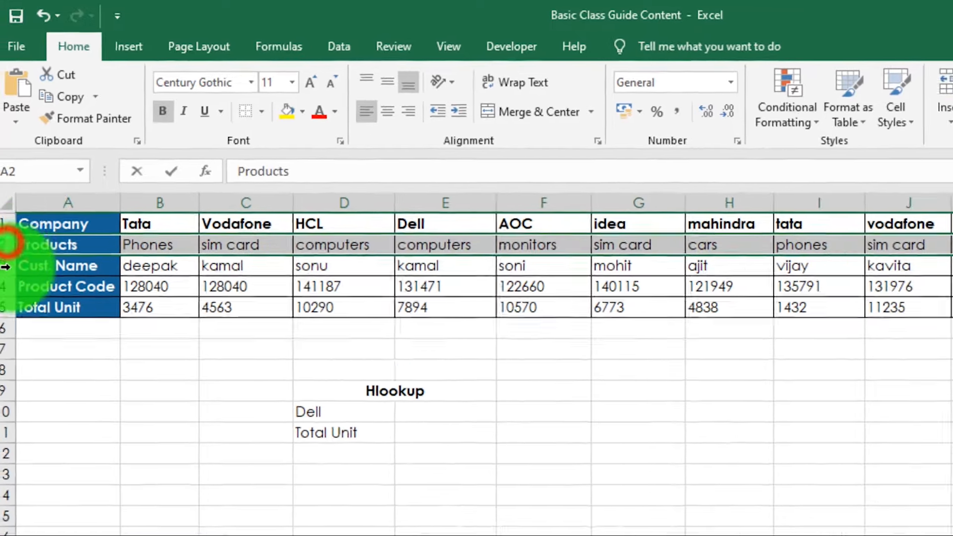
click(2, 292)
click(2, 314)
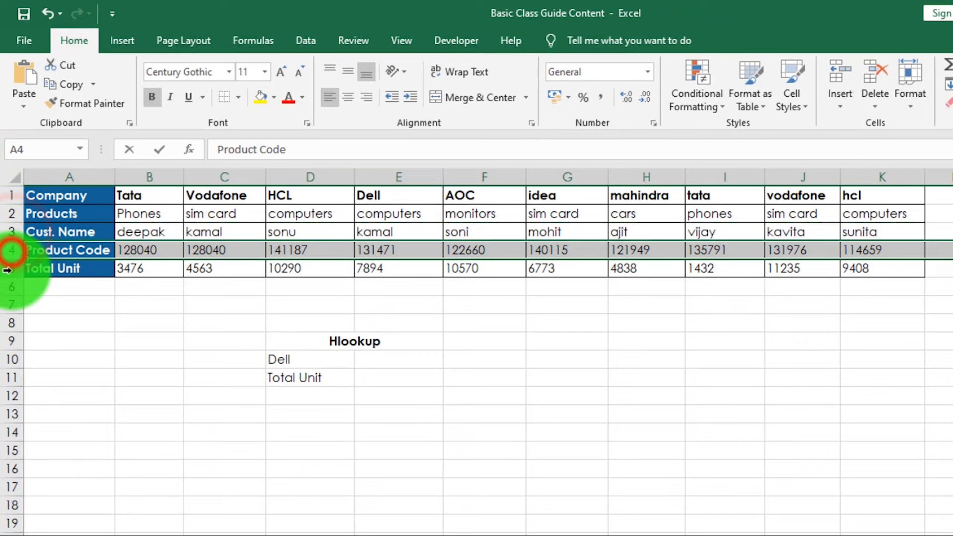
click(7, 268)
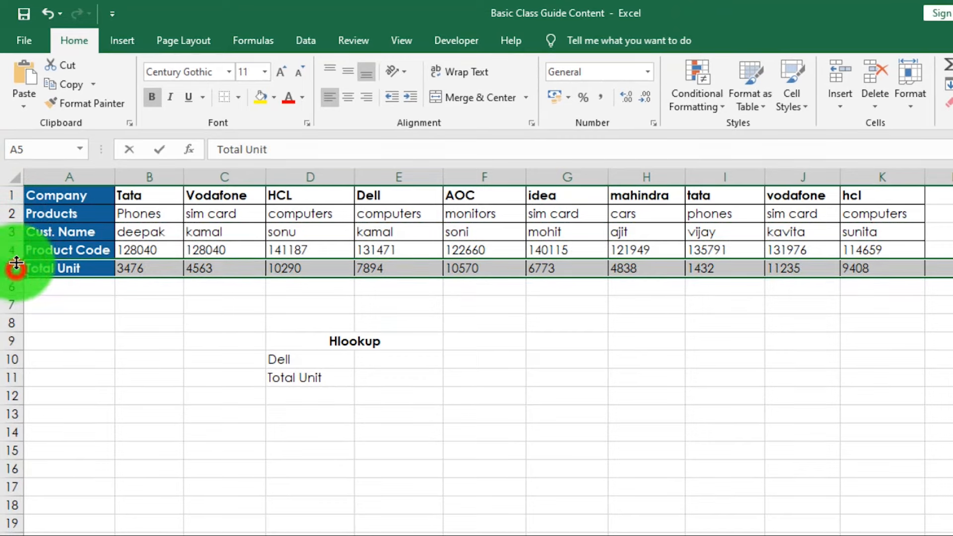
click(12, 250)
click(14, 232)
click(13, 214)
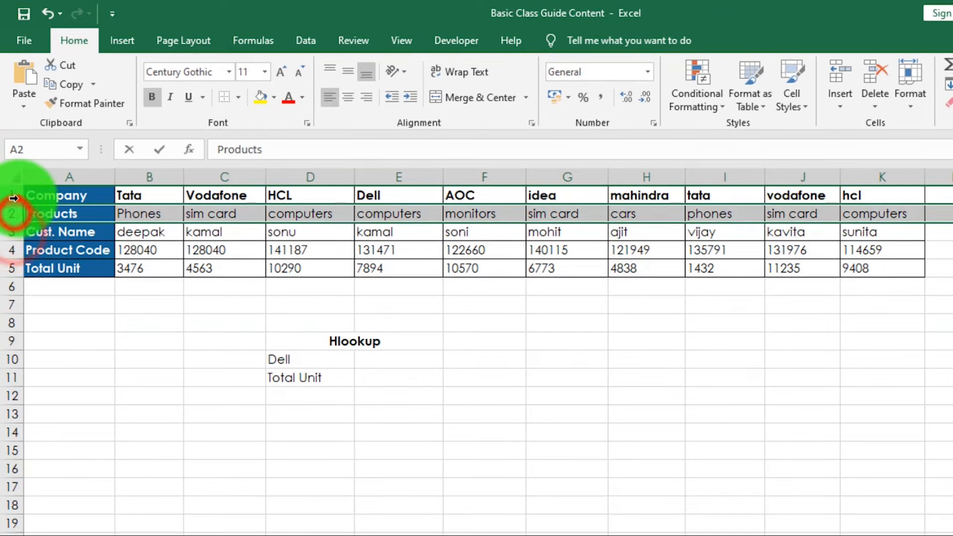
click(13, 196)
Examine how the company data is laid out in columns A to E and across rows 2 to 5
click(69, 176)
click(144, 177)
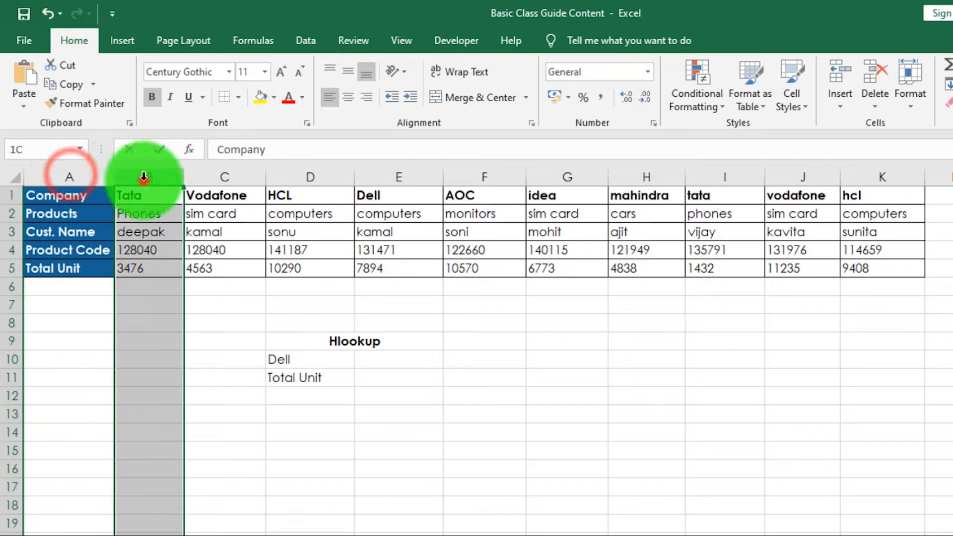
click(207, 177)
click(300, 177)
click(428, 177)
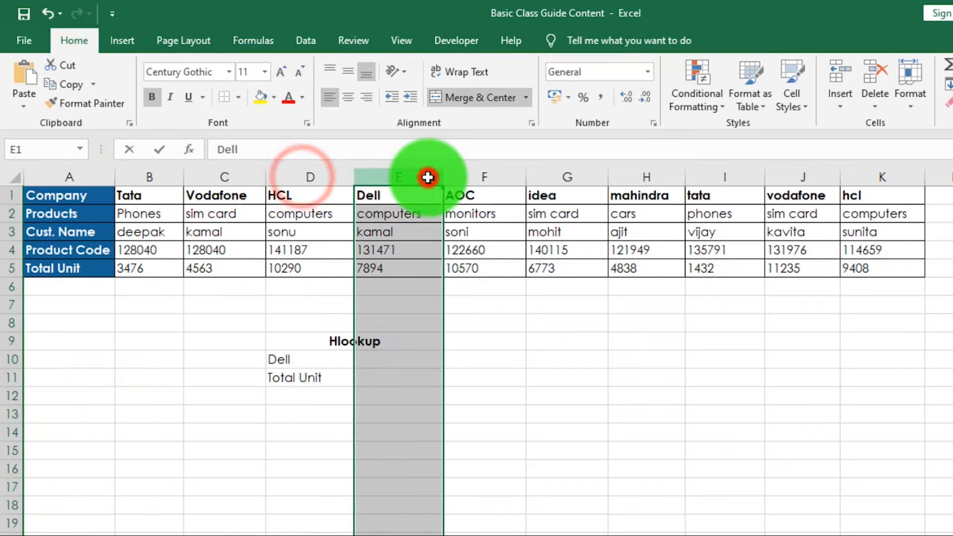
click(7, 214)
click(6, 231)
click(11, 250)
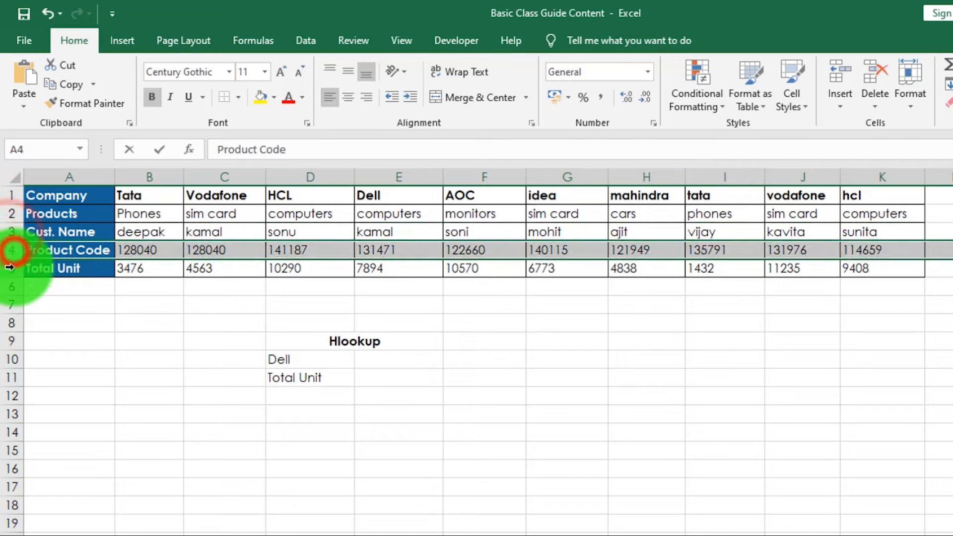
click(14, 267)
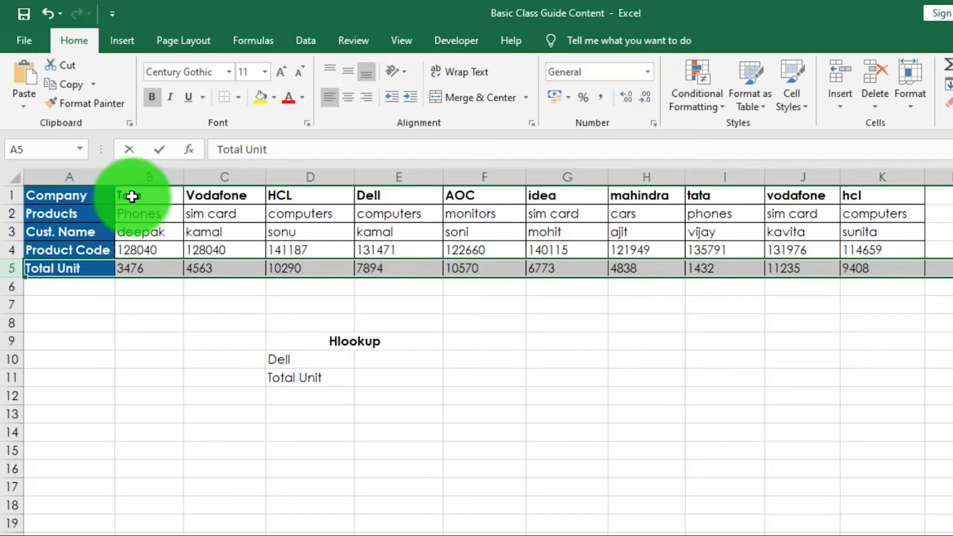
Compare the company names in B1:K1 with the Dell and Total Unit lookup labels, and locate Dell's Total Unit value in E5
drag(133, 195, 850, 195)
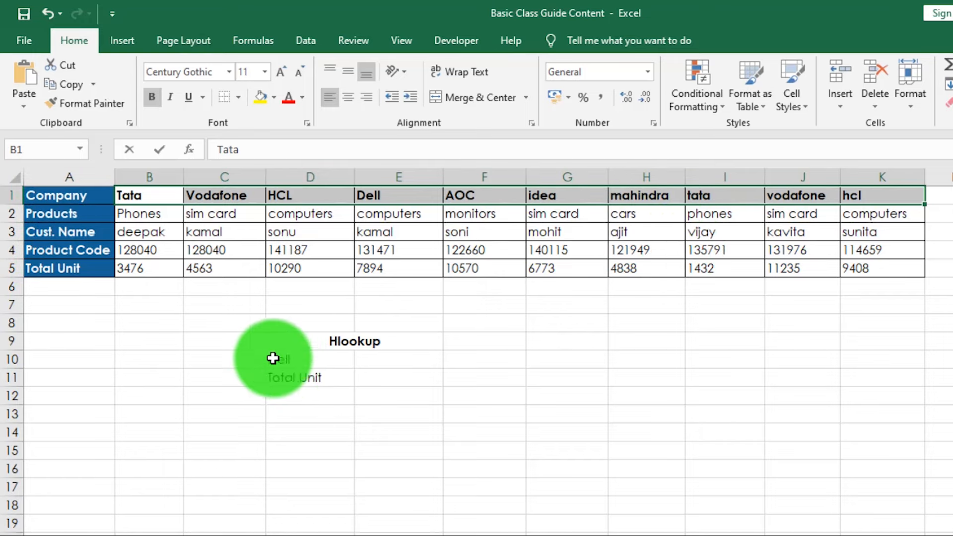
click(290, 359)
click(296, 380)
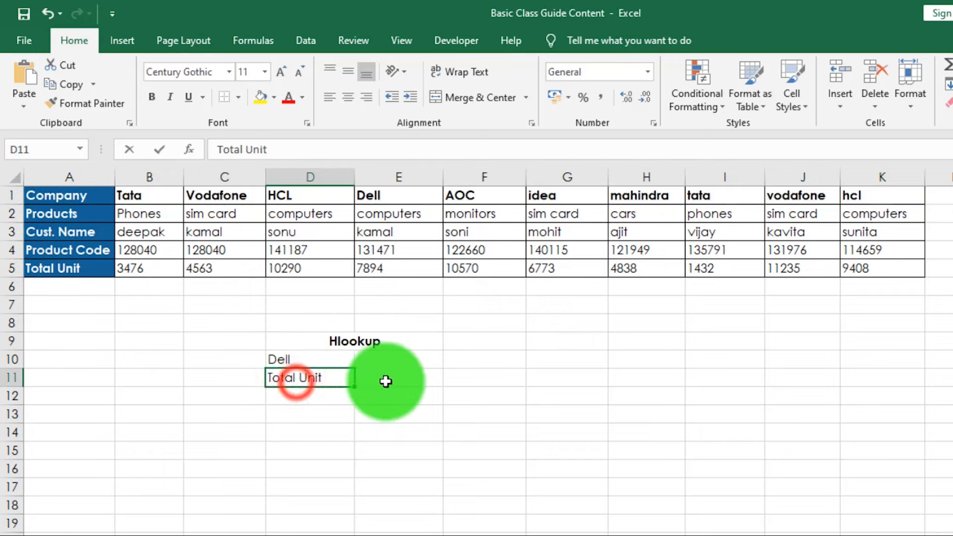
click(387, 381)
click(285, 359)
click(386, 197)
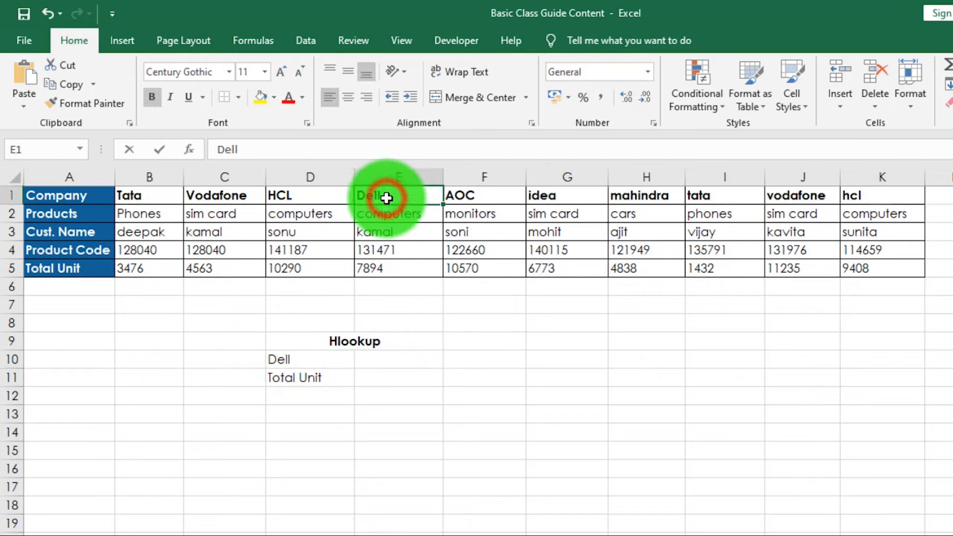
click(374, 378)
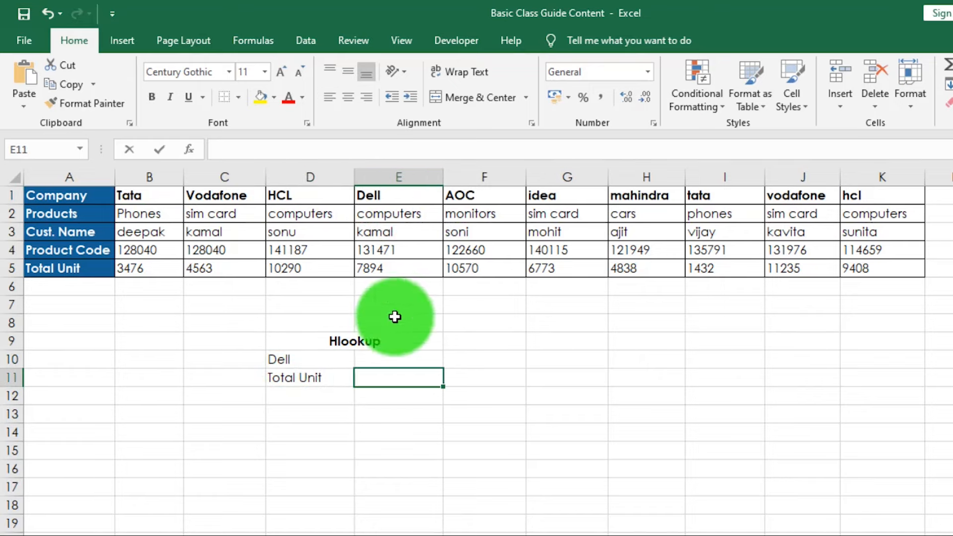
click(379, 194)
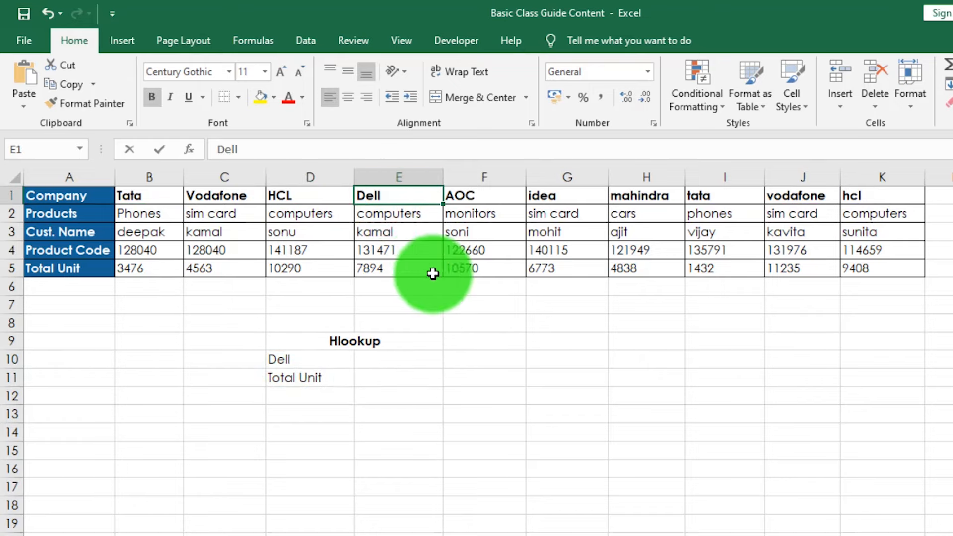
click(408, 268)
click(378, 377)
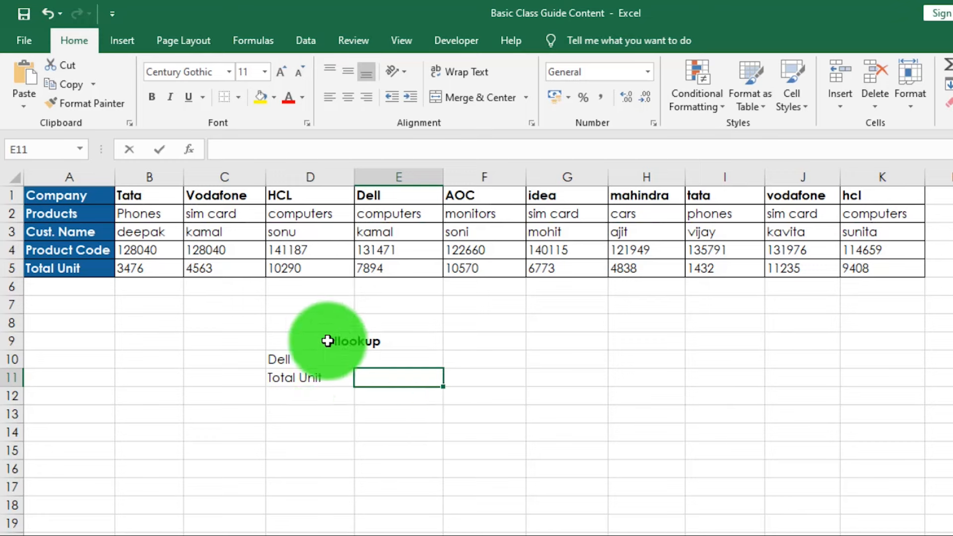
Enter =HLOOKUP(D10,A1:K5,5,0) in E10 to retrieve Dell's Total Unit from the company table with an exact match
click(387, 360)
text(=)
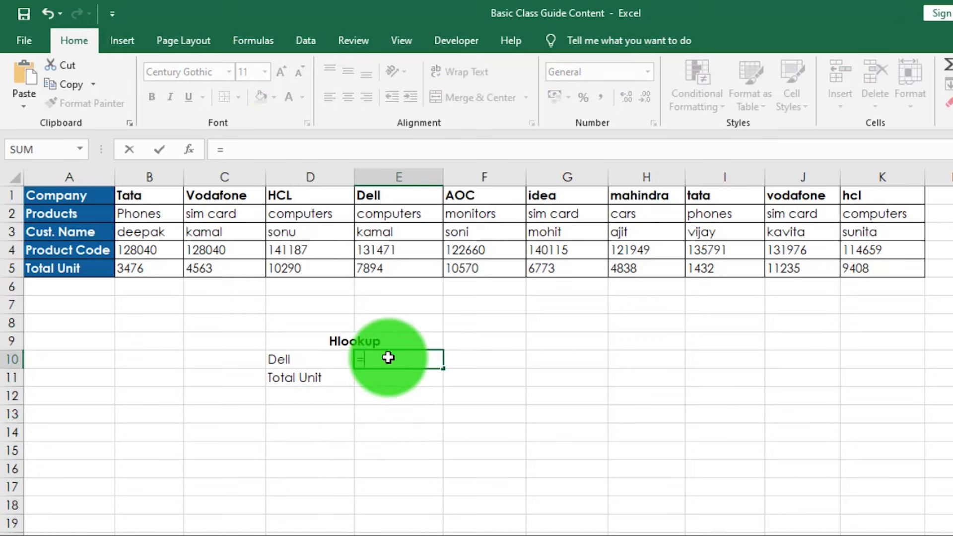
text(hlo)
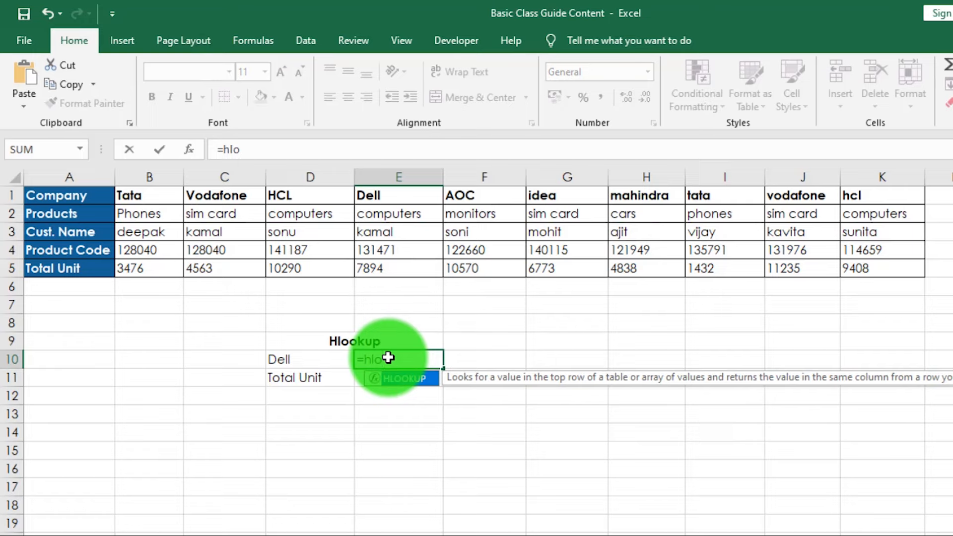
key(Tab)
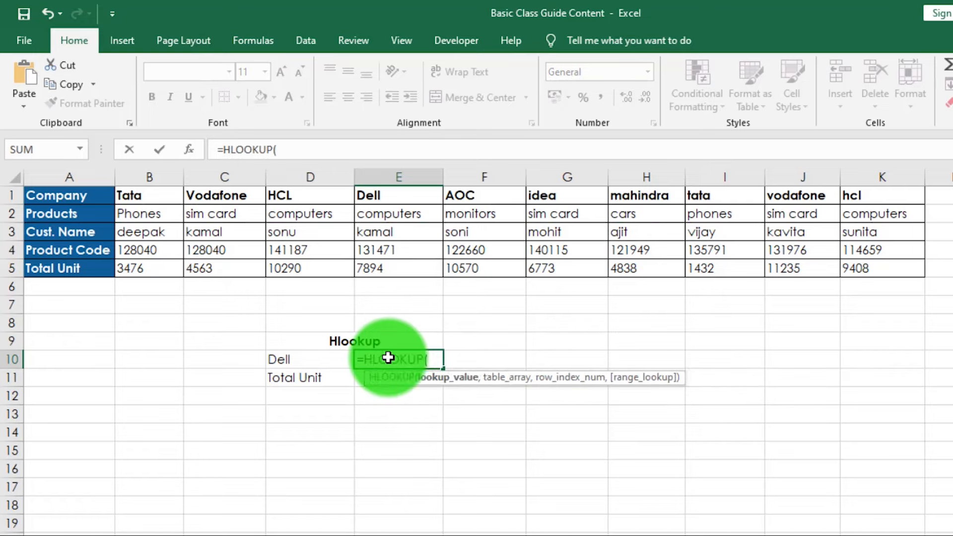
click(308, 365)
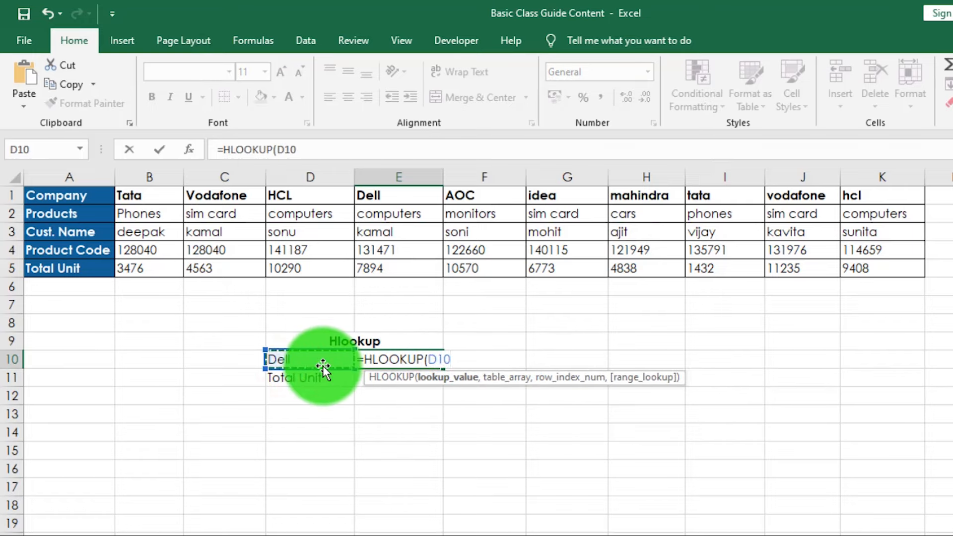
text(,)
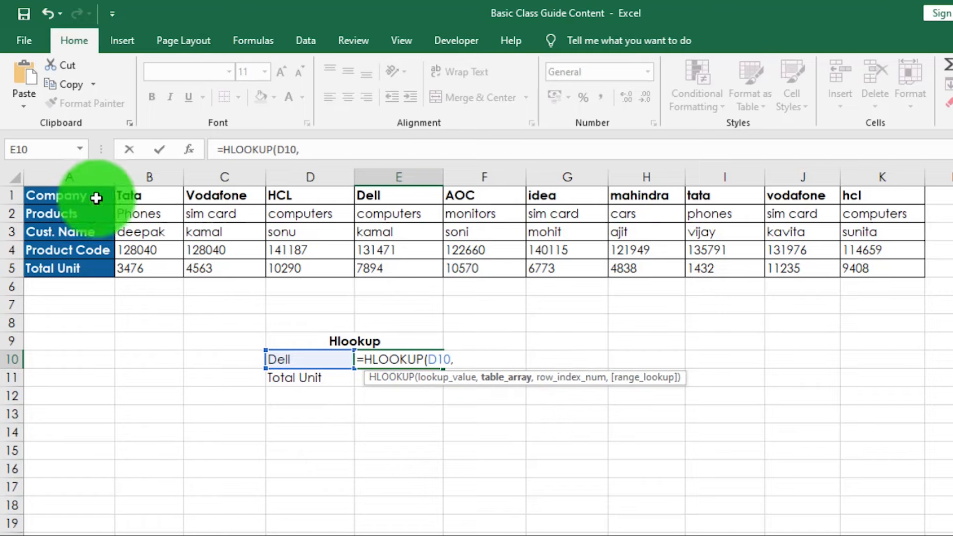
drag(71, 194, 325, 244)
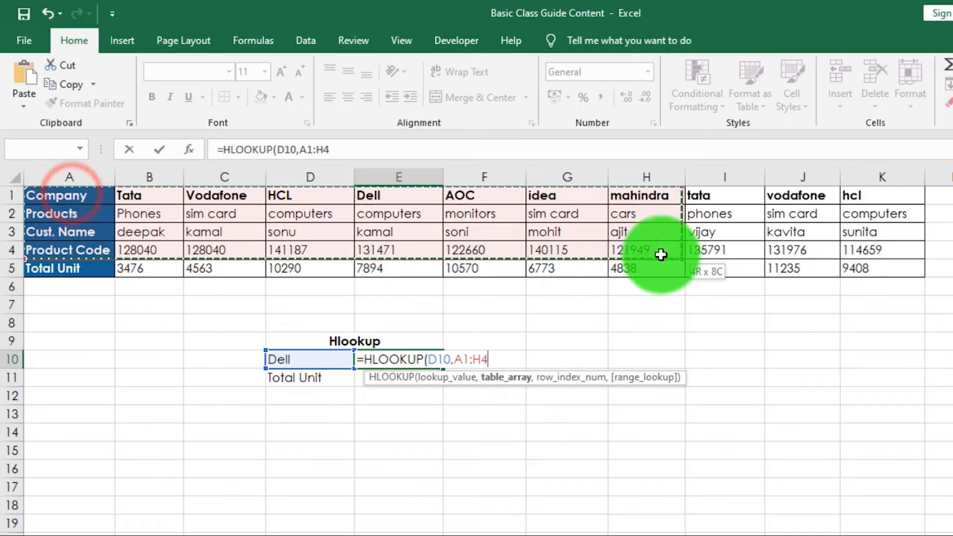
drag(661, 255, 848, 274)
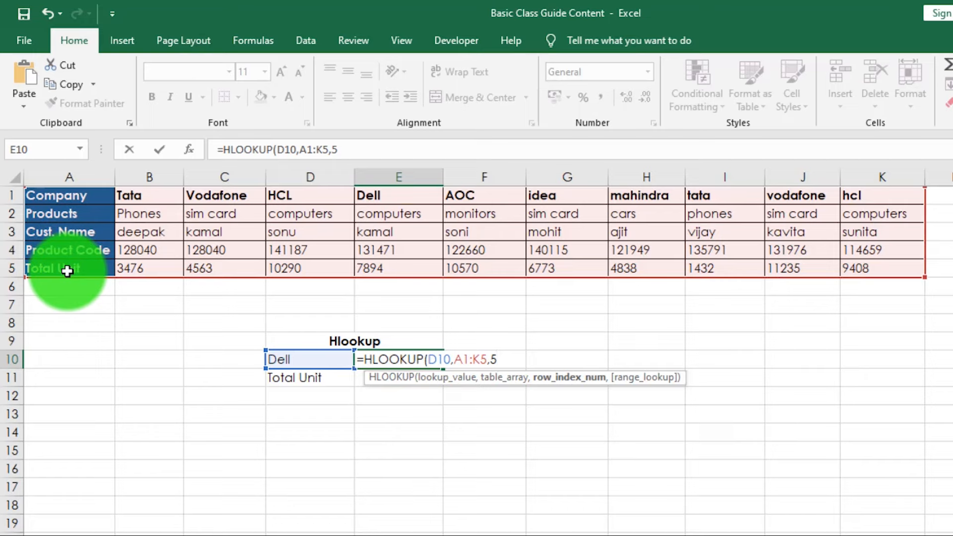
text(,)
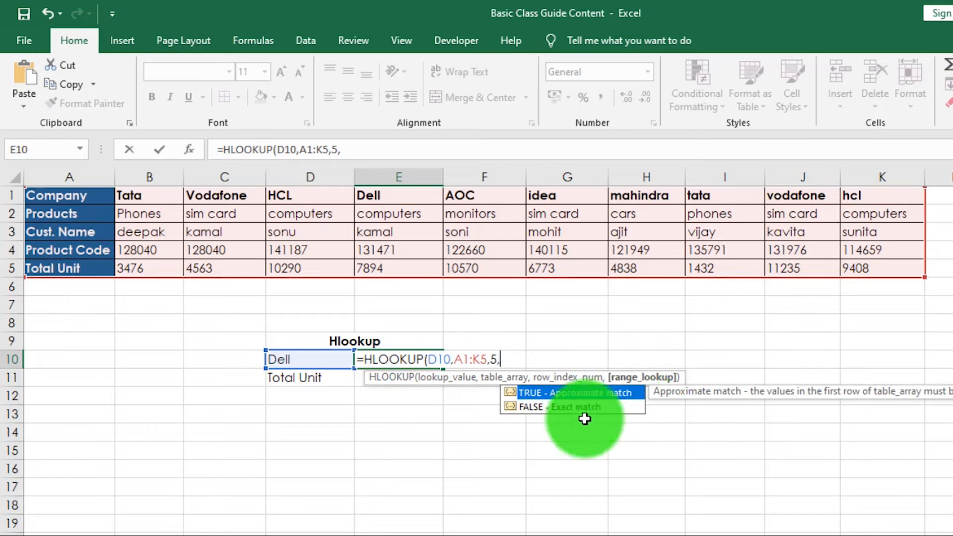
text(0))
key(Return)
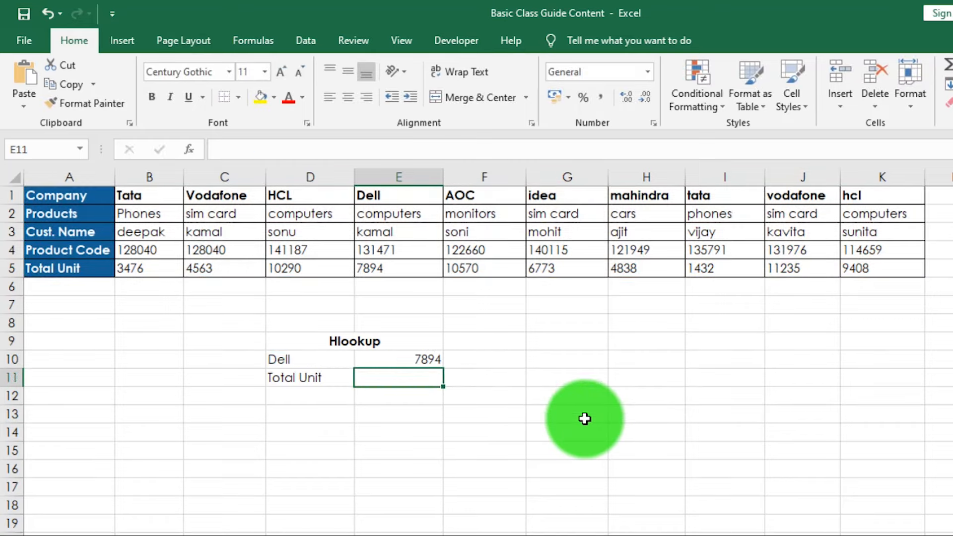
Check the HLOOKUP result in E10 against Dell's column heading in E1 and its Total Unit value in E5
click(285, 358)
click(293, 383)
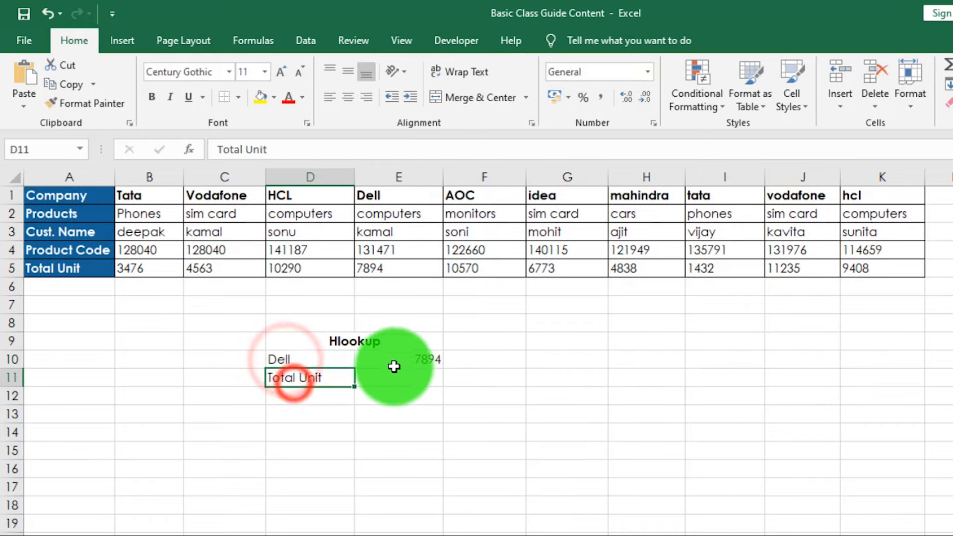
click(402, 360)
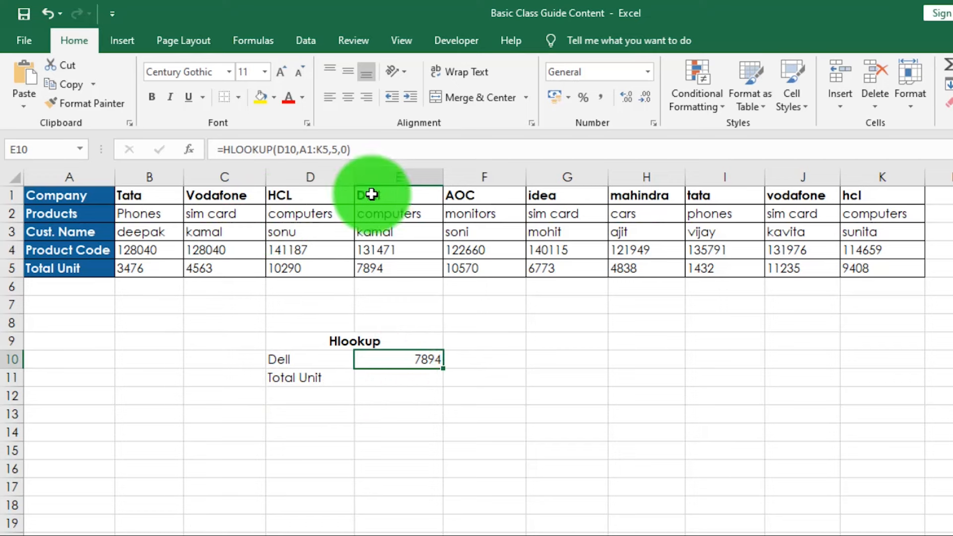
click(371, 195)
click(374, 267)
Test the HLOOKUP by replacing the company in D10 with AOC, and check the result in E10
click(315, 359)
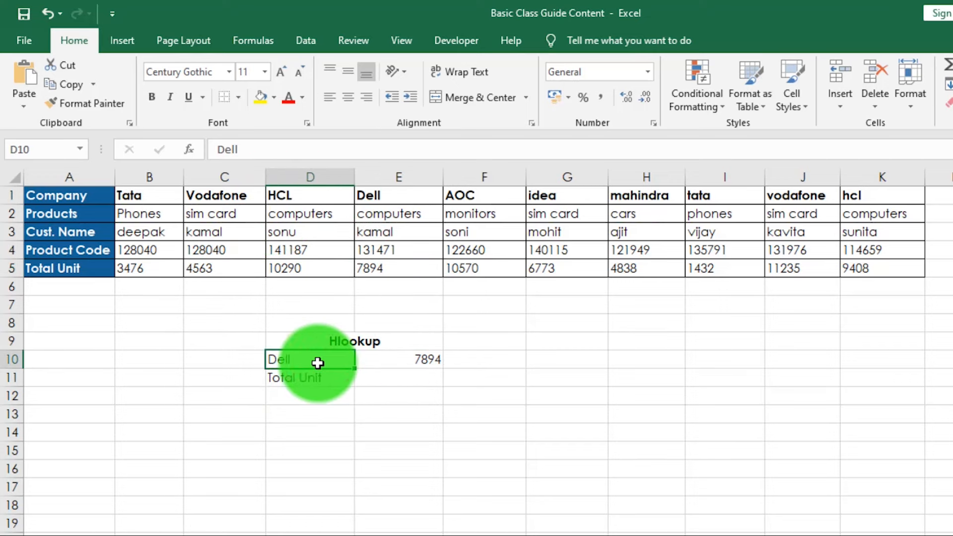
text(AOC)
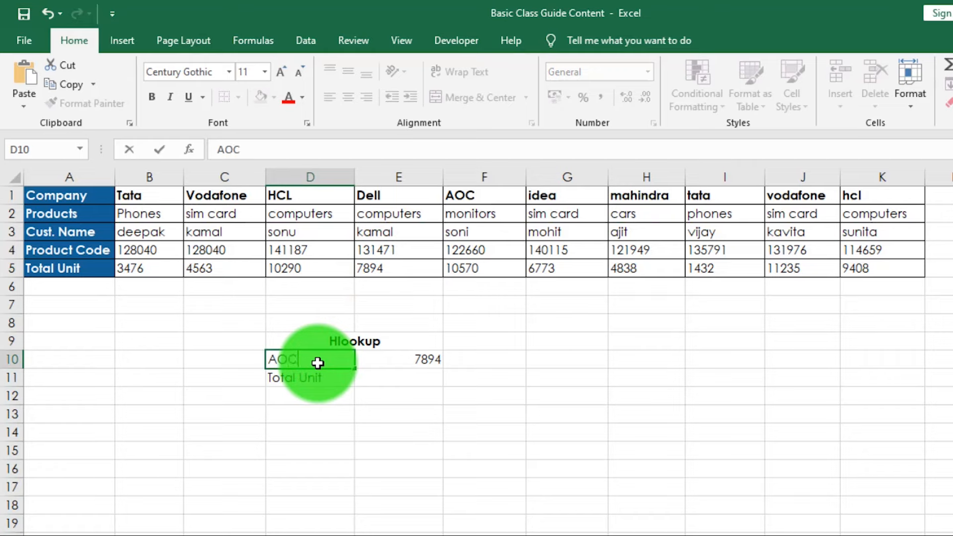
key(Return)
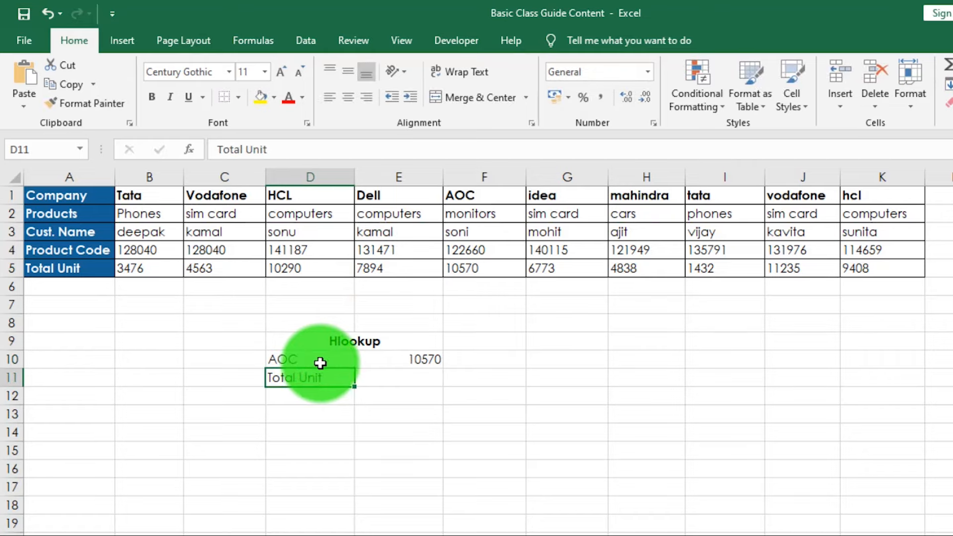
click(426, 359)
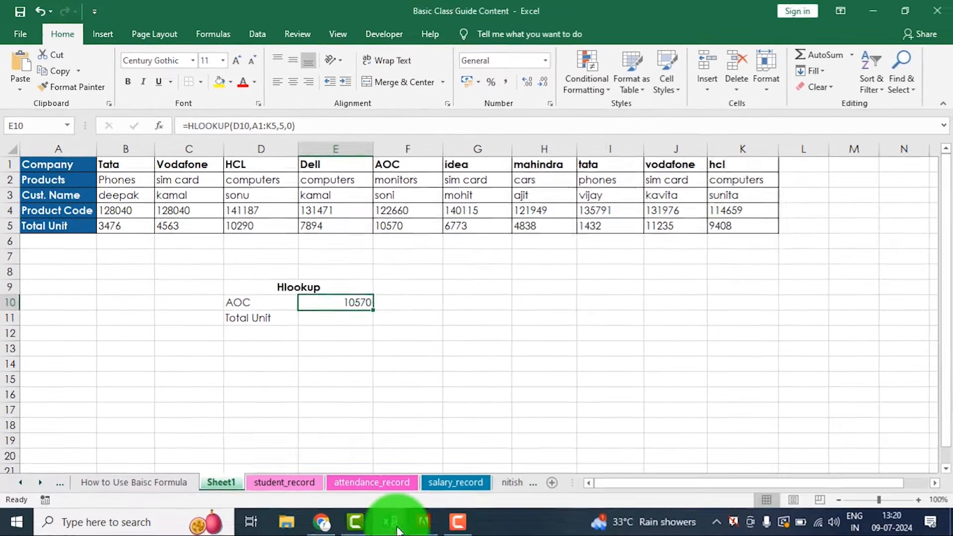
Switch to the Book1 workbook to view its empty range F1:H5, and return to the Basic Class Guide Content workbook
mouse_move(398, 526)
click(452, 470)
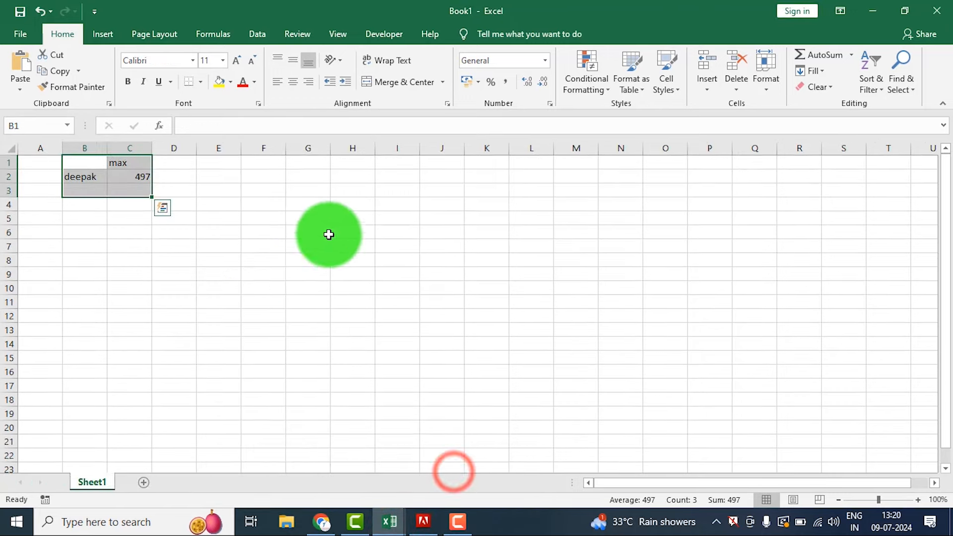
drag(277, 166, 368, 213)
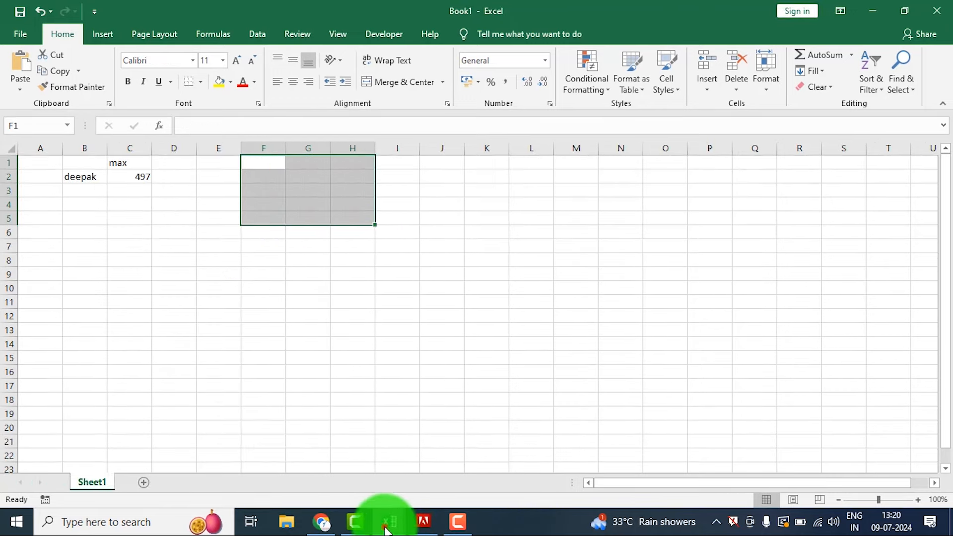
mouse_move(387, 530)
click(330, 470)
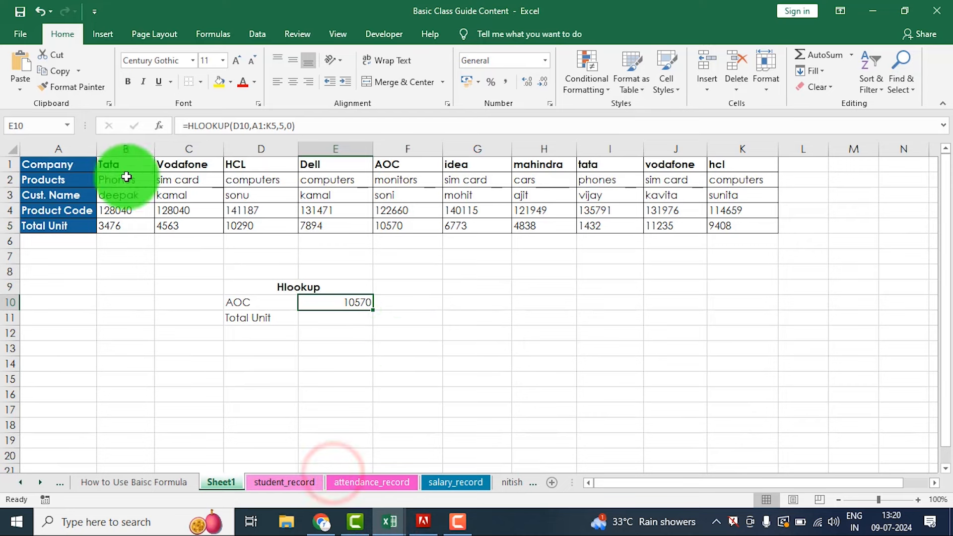